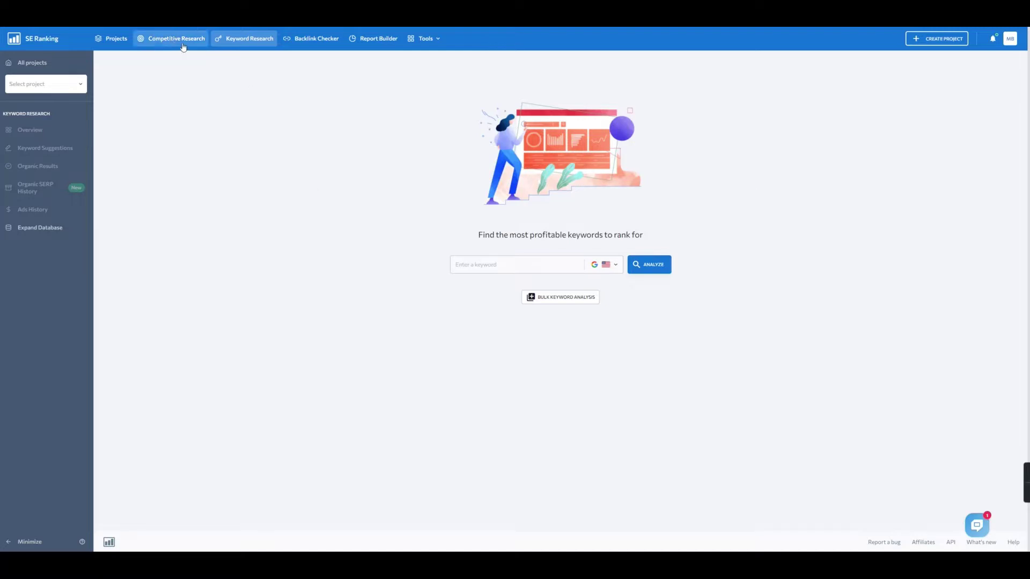
Open the Competitive Research tool and check its list of search engine countries, keeping Google USA
left_click(171, 40)
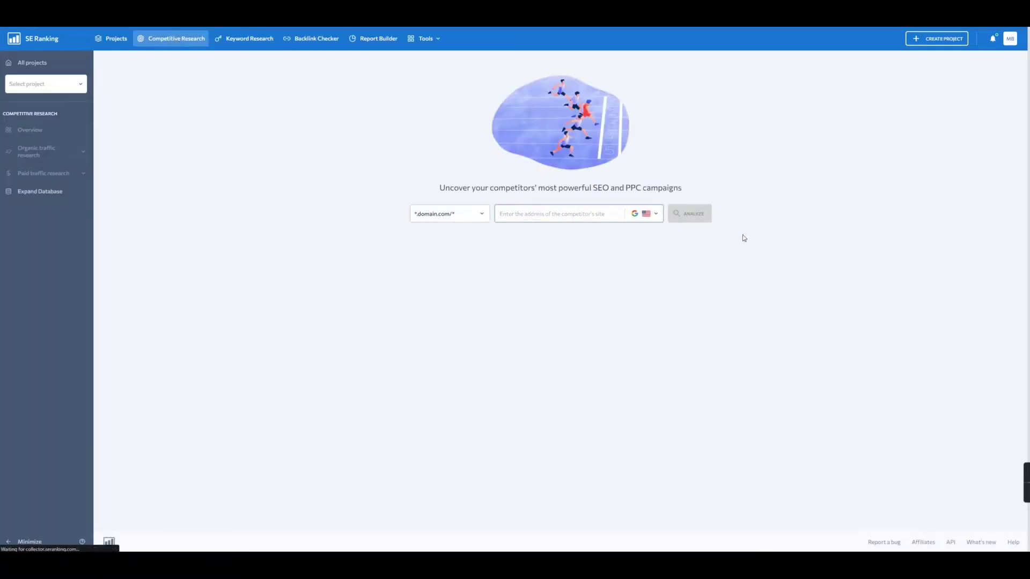
left_click(648, 214)
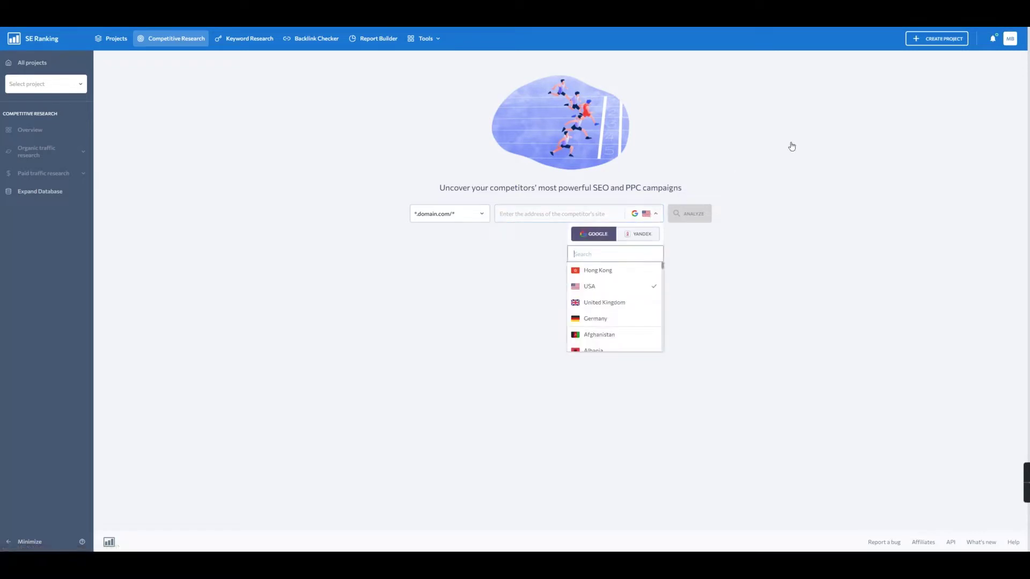
left_click(740, 140)
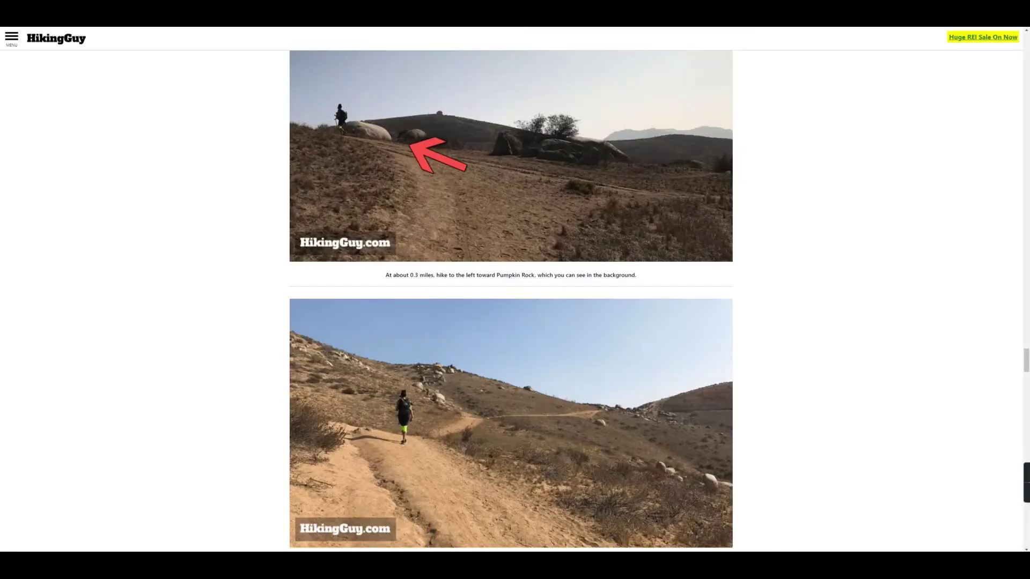
Go to the HikingGuy website's home page and copy its address
left_click(59, 41)
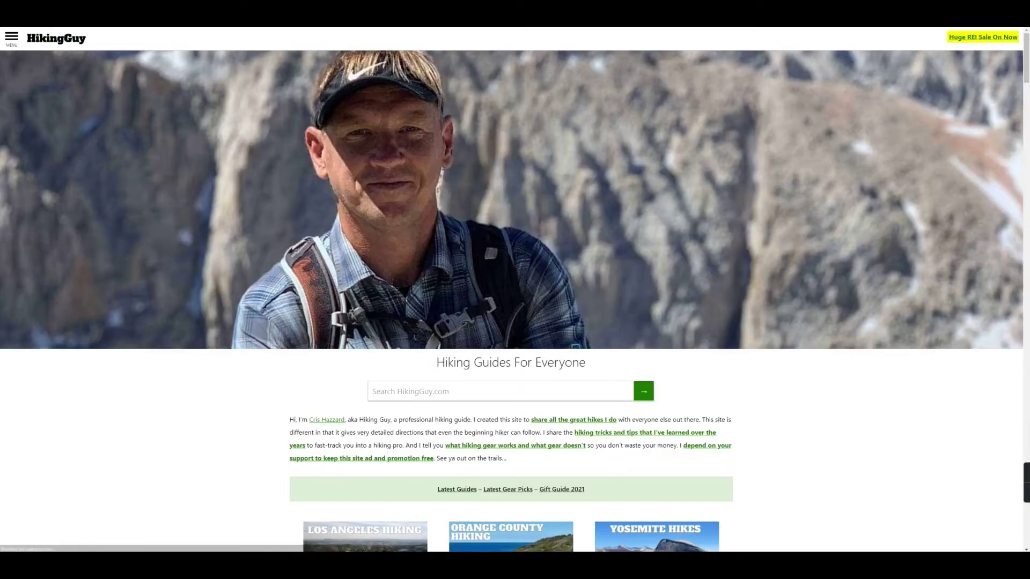
right_click(248, 25)
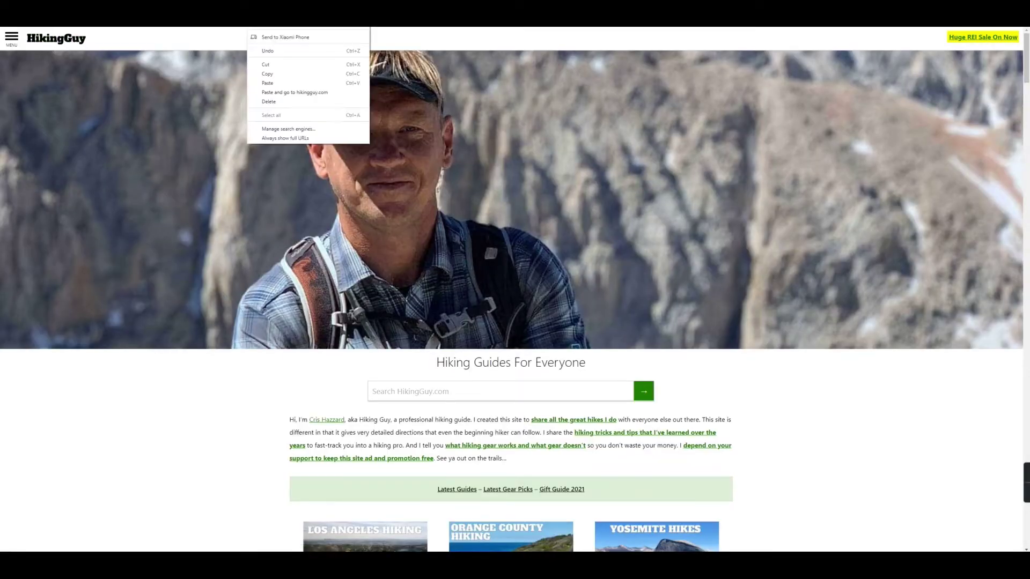
left_click(269, 75)
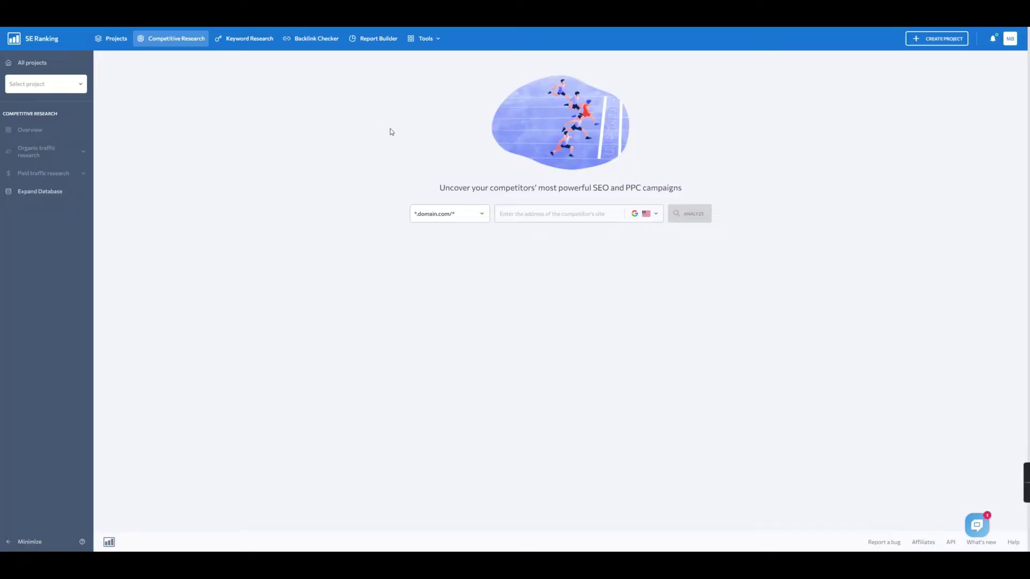
right_click(528, 212)
left_click(543, 271)
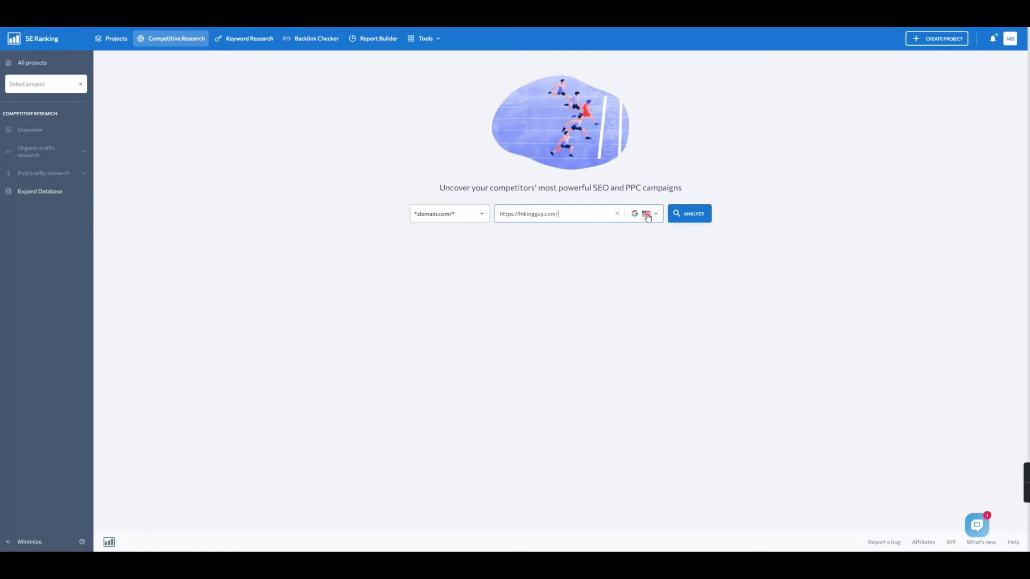
left_click(695, 213)
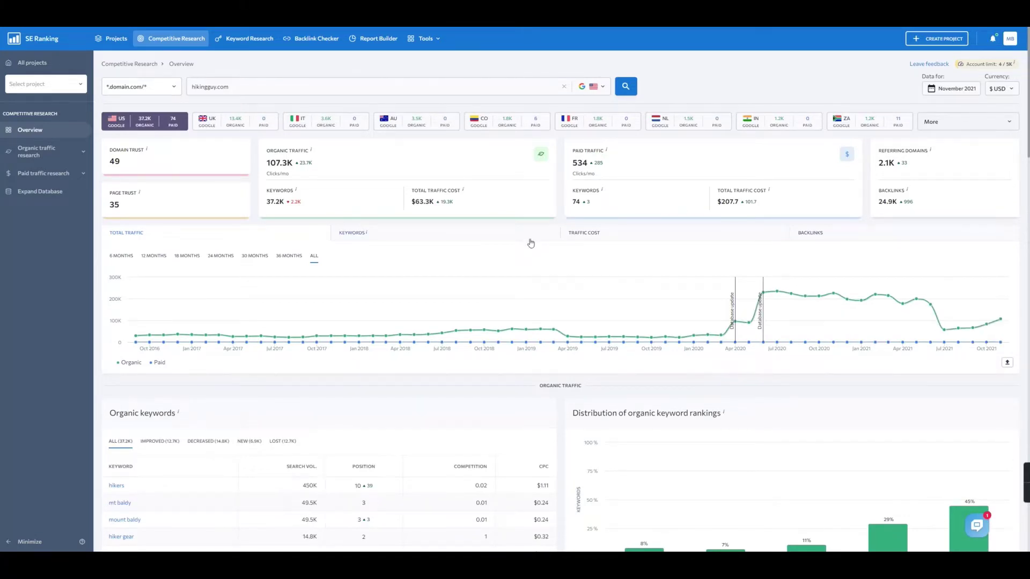
Filter the organic keywords of hikingguy.com to those with decreased rankings and open the detailed report
scroll(561, 257, "down", 4)
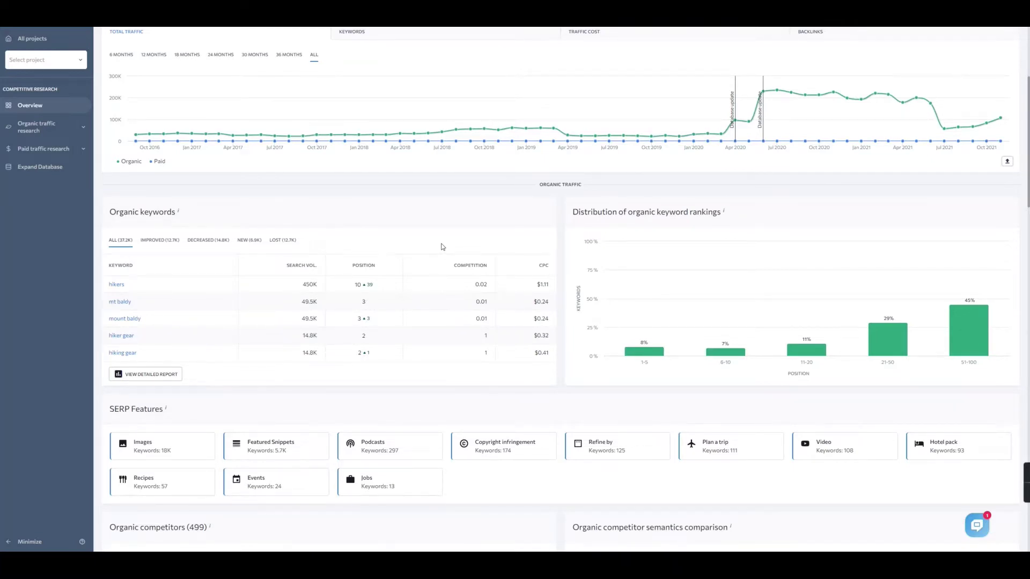
scroll(435, 254, "down", 2)
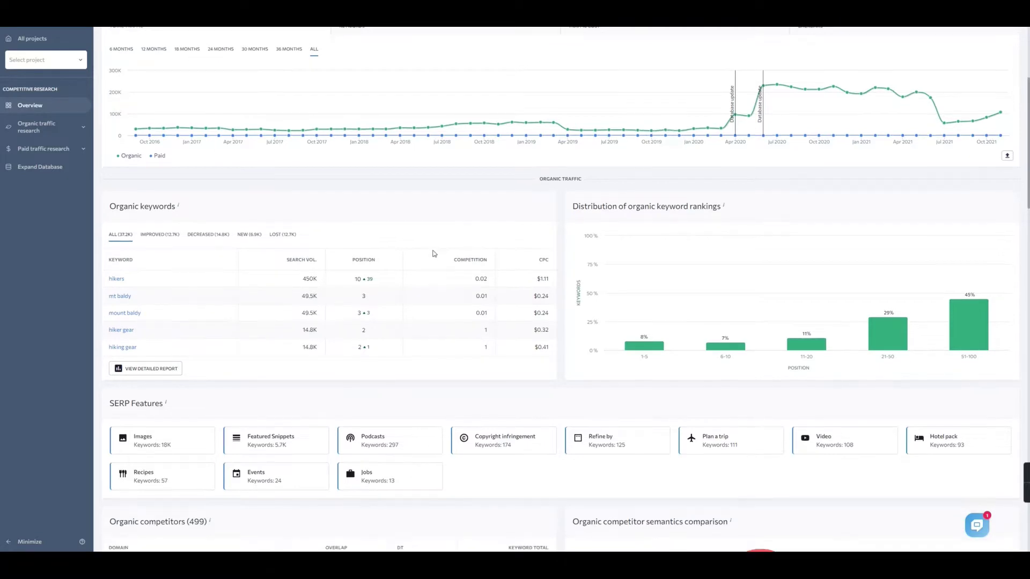
scroll(436, 253, "up", 2)
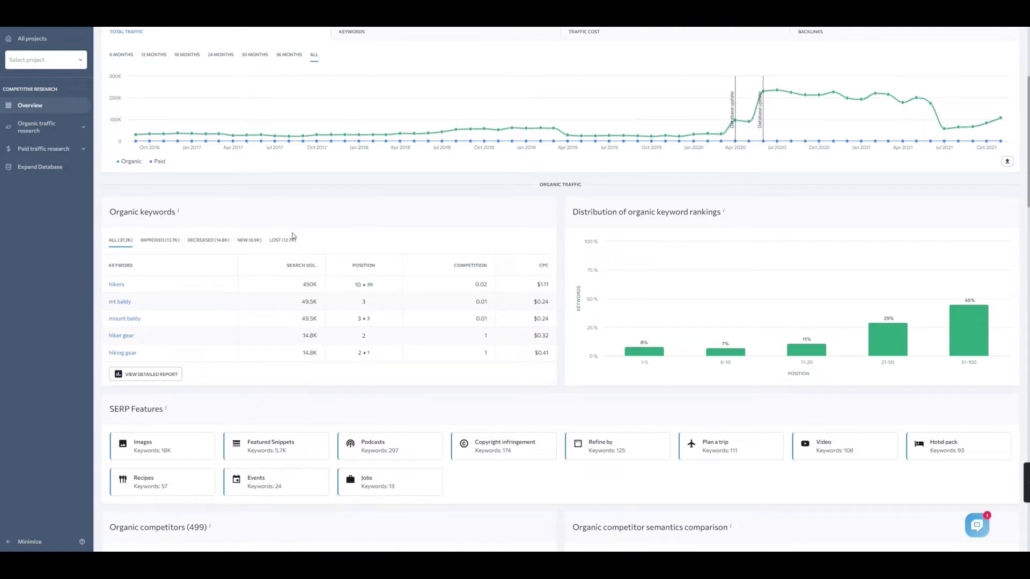
left_click(205, 243)
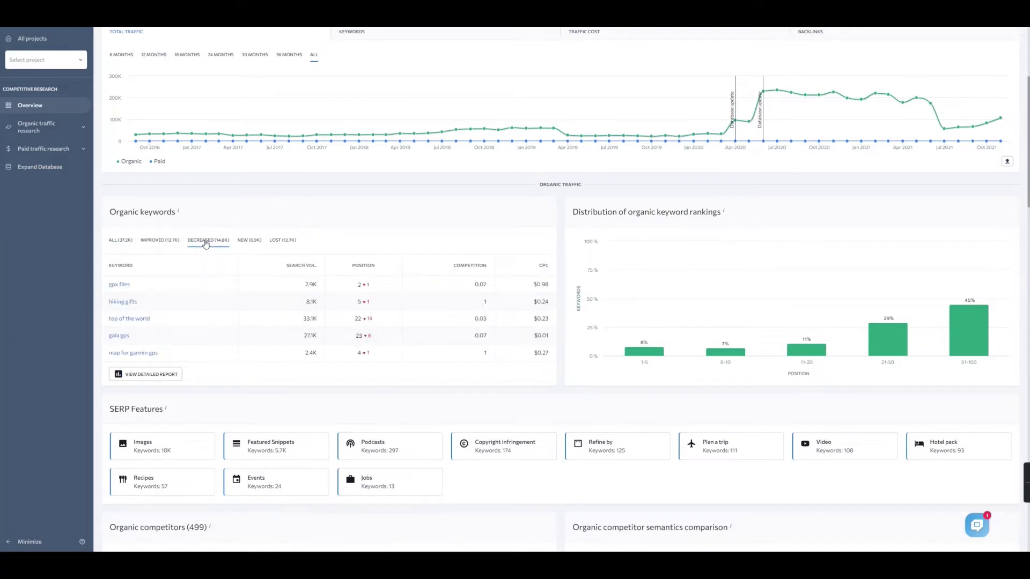
left_click(152, 374)
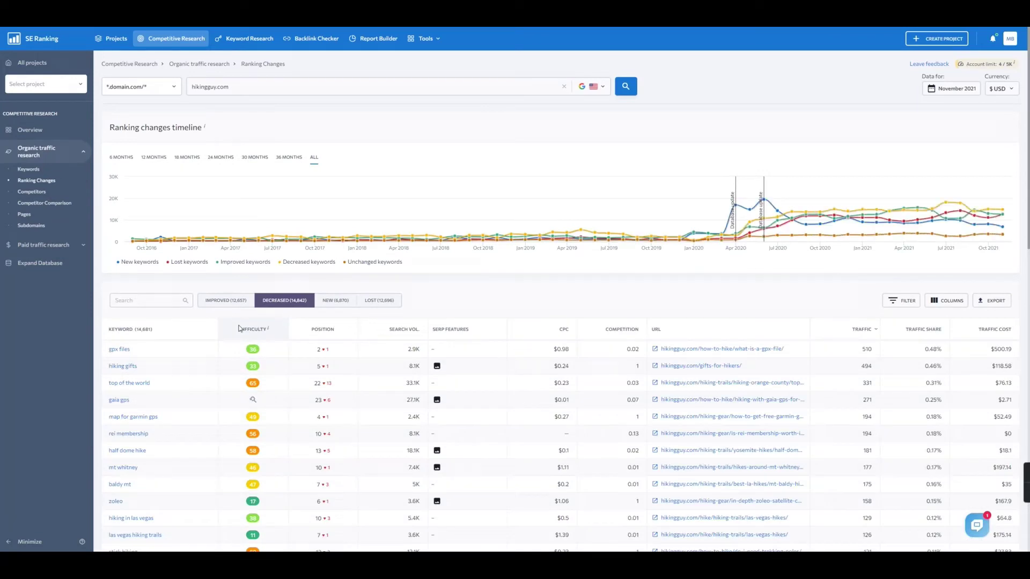
Open the hikingguy.com page that ranks for "top of the world" and look over it and the site's home page
scroll(349, 350, "down", 3)
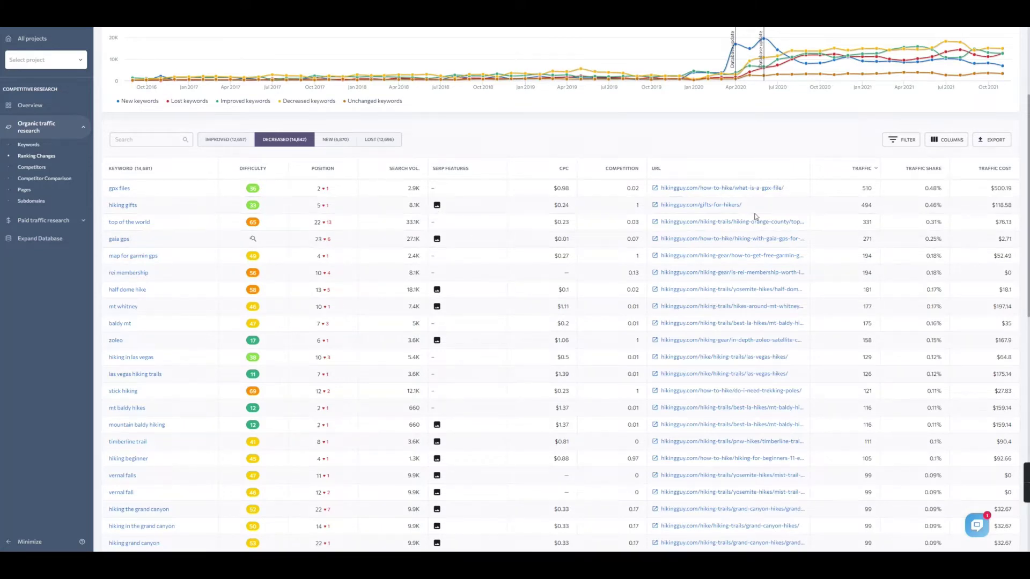
right_click(698, 225)
left_click(666, 222)
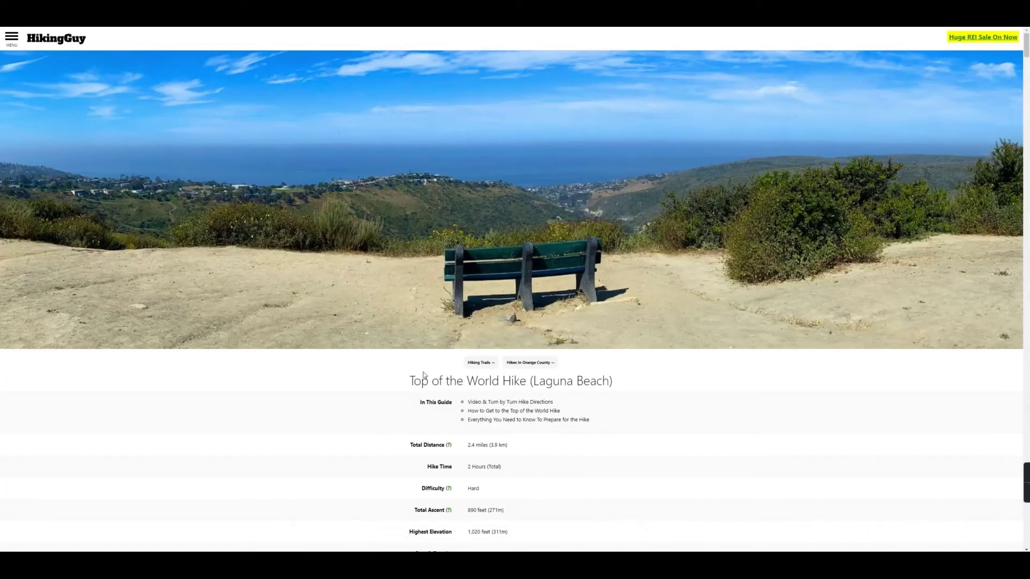
scroll(480, 333, "down", 2)
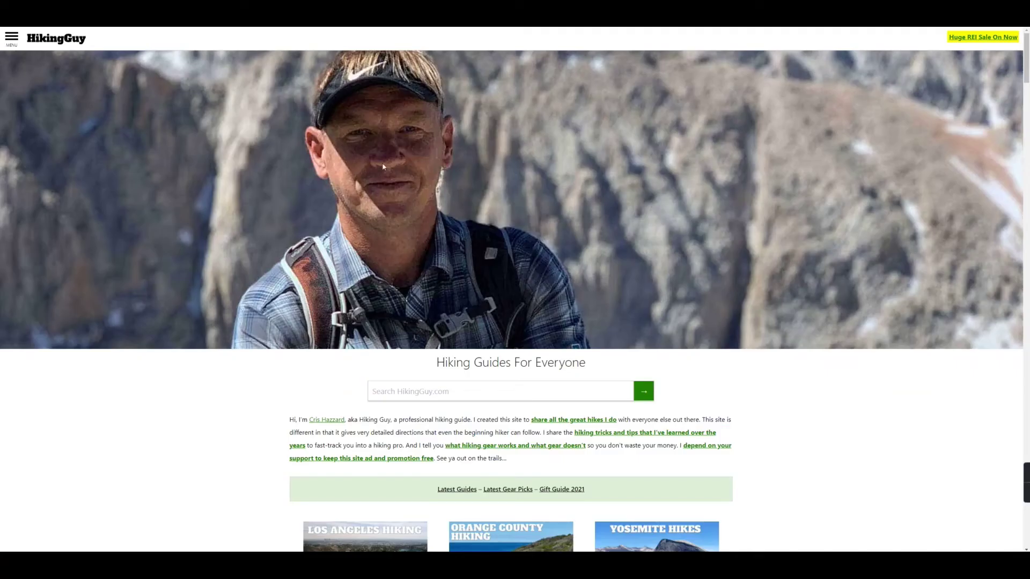
scroll(395, 241, "down", 2)
scroll(432, 264, "up", 2)
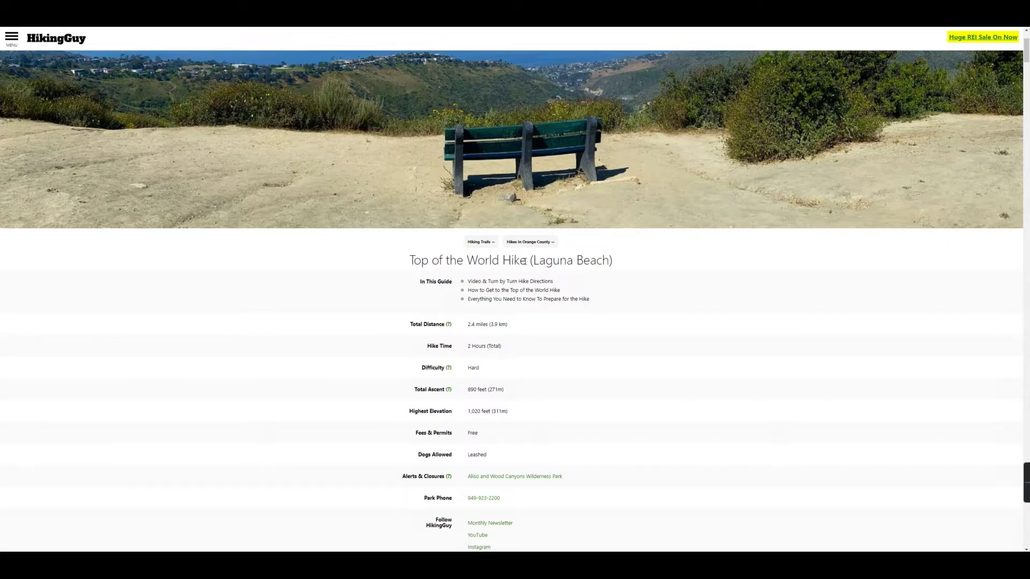
Copy the phrase "Top of the World Hike" from the title of the Laguna Beach hiking guide
left_click_drag(525, 261, 412, 261)
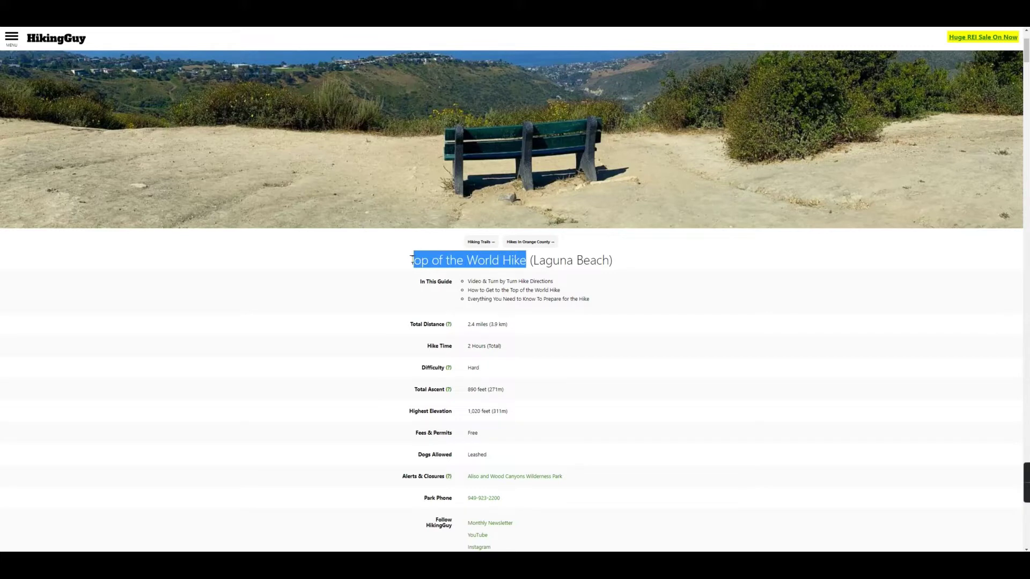
right_click(411, 262)
left_click(410, 262)
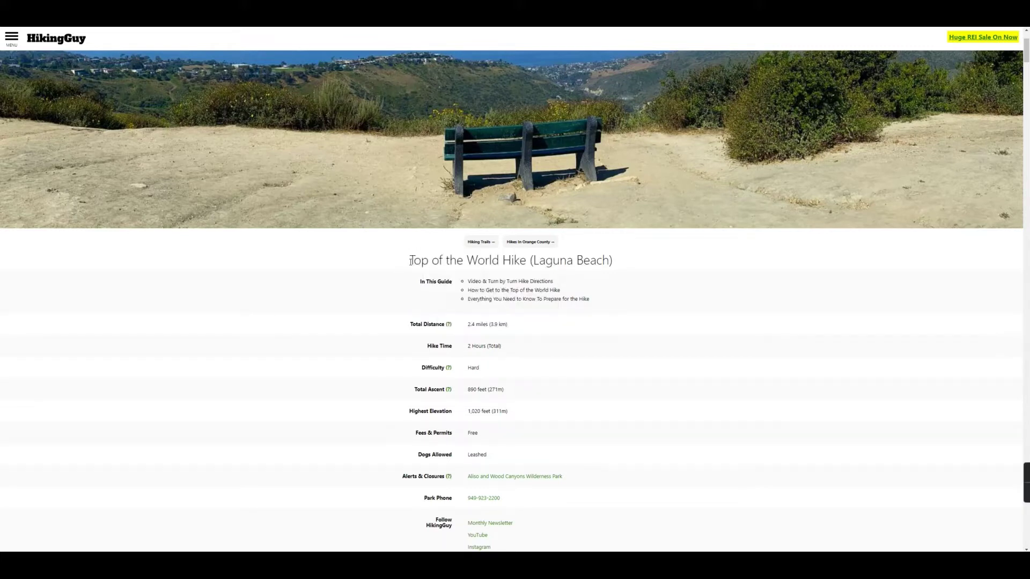
left_click_drag(411, 261, 526, 261)
right_click(494, 261)
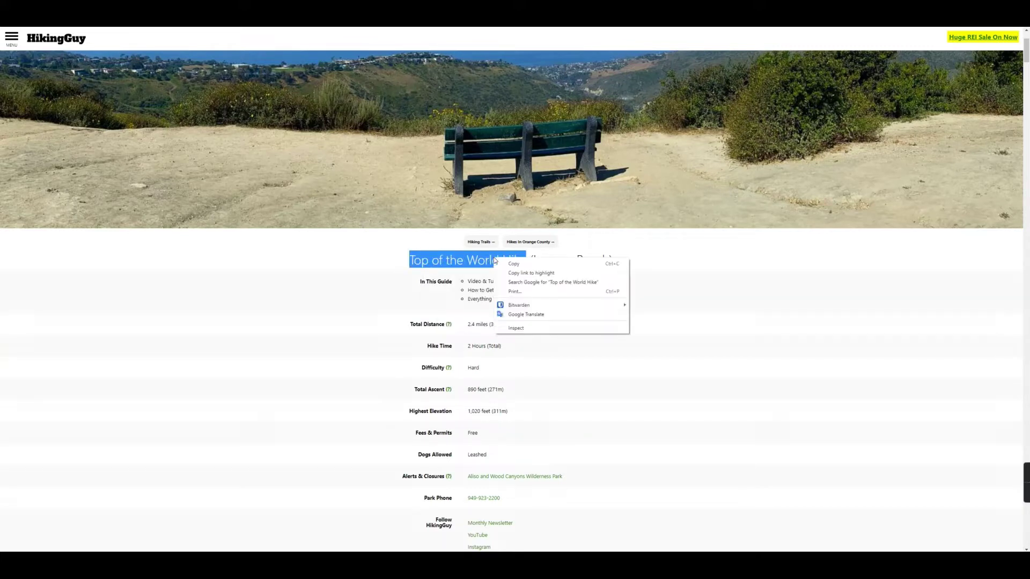
left_click(514, 264)
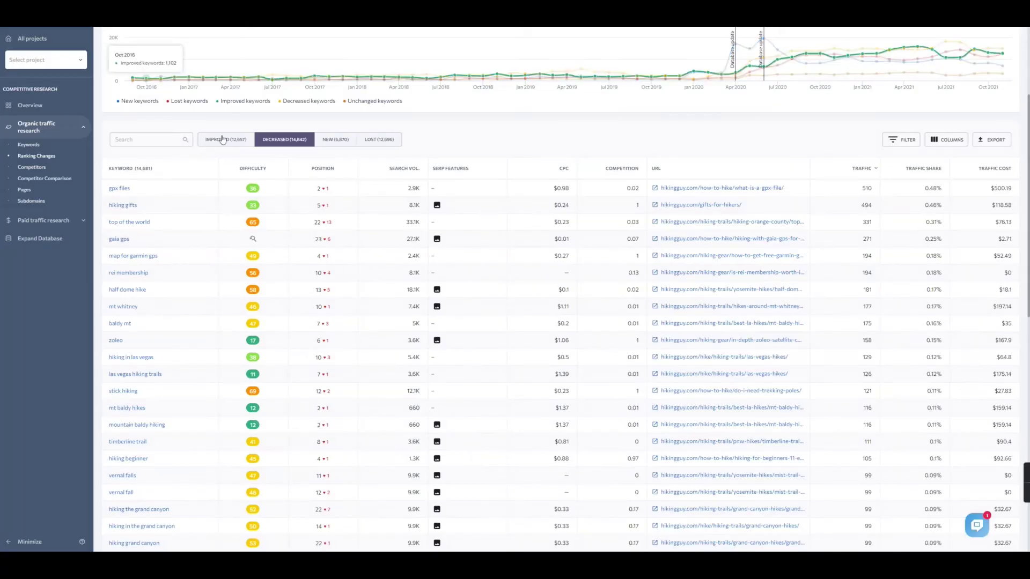
Open Keyword Research separately from the ranking changes report and set its search database to Google USA
scroll(230, 138, "up", 4)
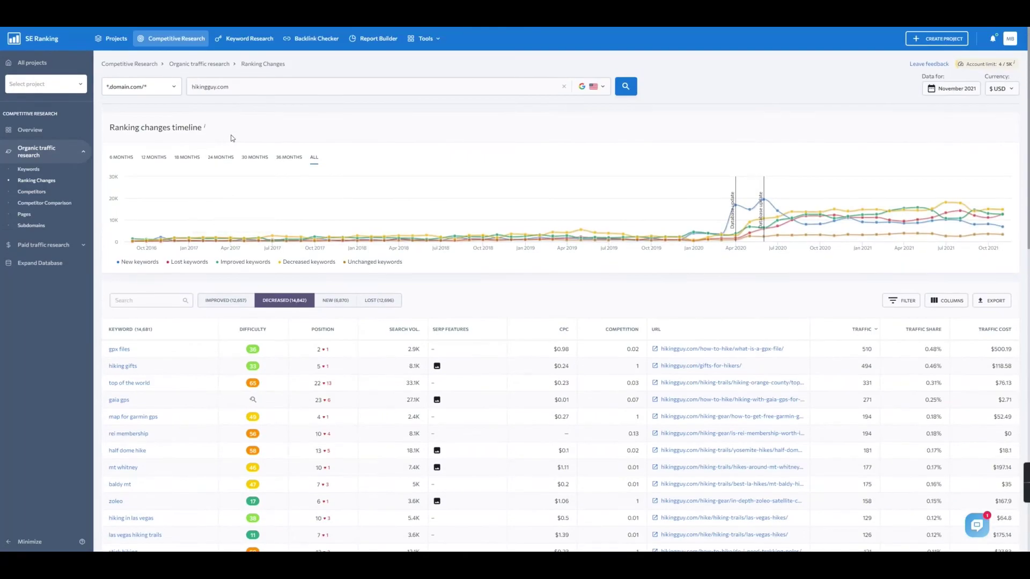
right_click(249, 36)
left_click(263, 42)
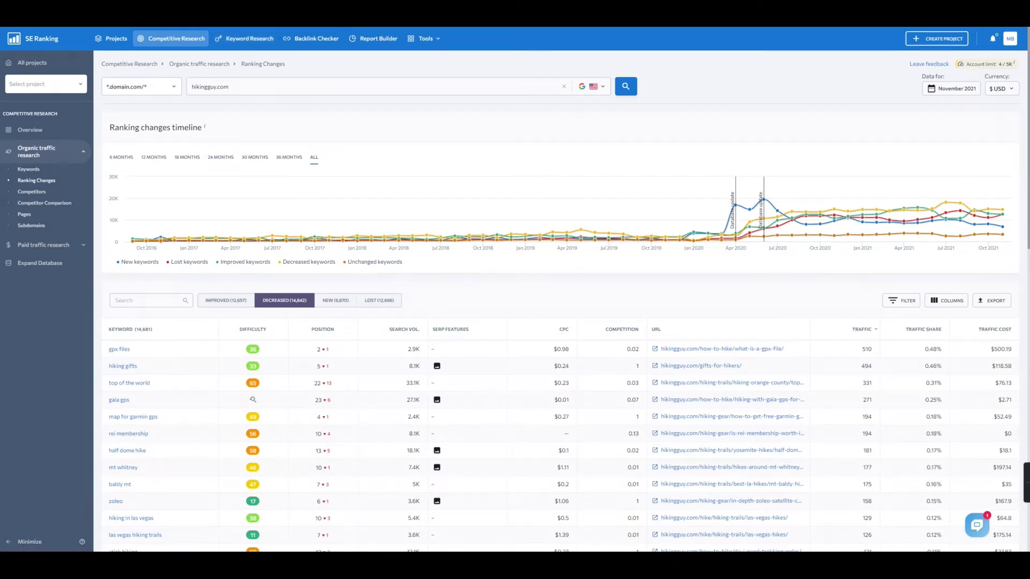
left_click(227, 40)
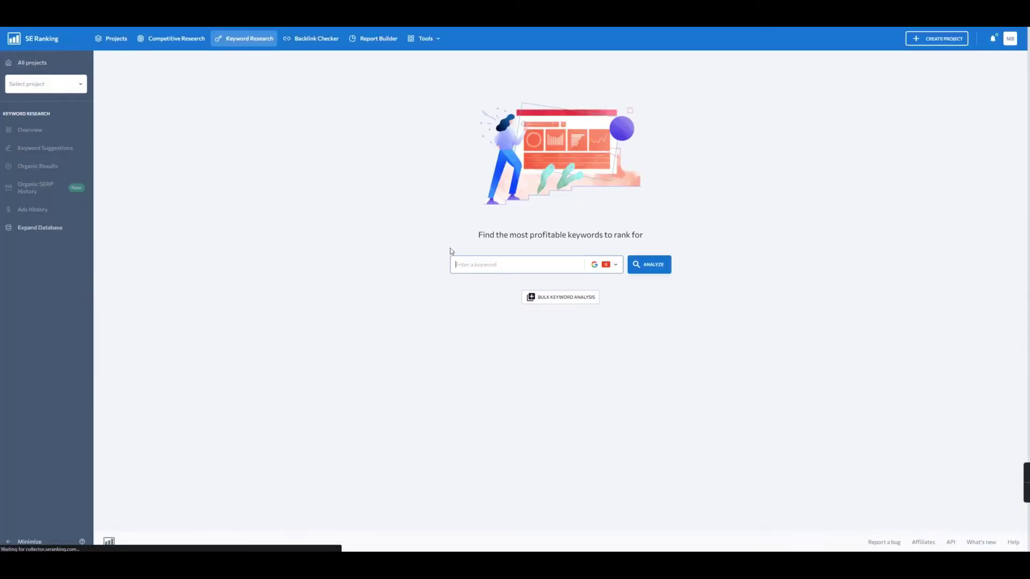
left_click(606, 265)
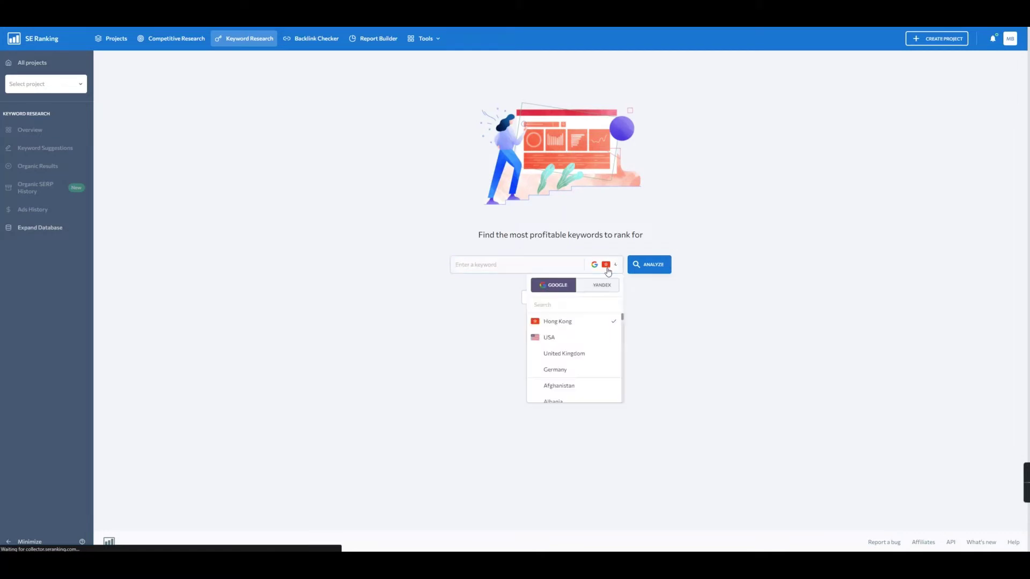
left_click(550, 337)
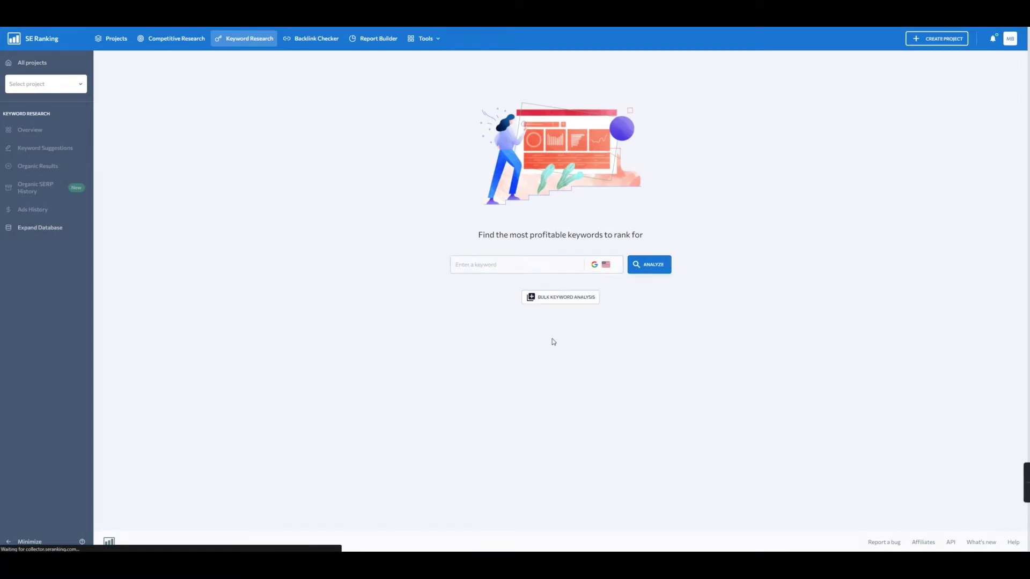
Analyze the keyword "Top of the World Hike" and review its overview
right_click(487, 263)
left_click(507, 323)
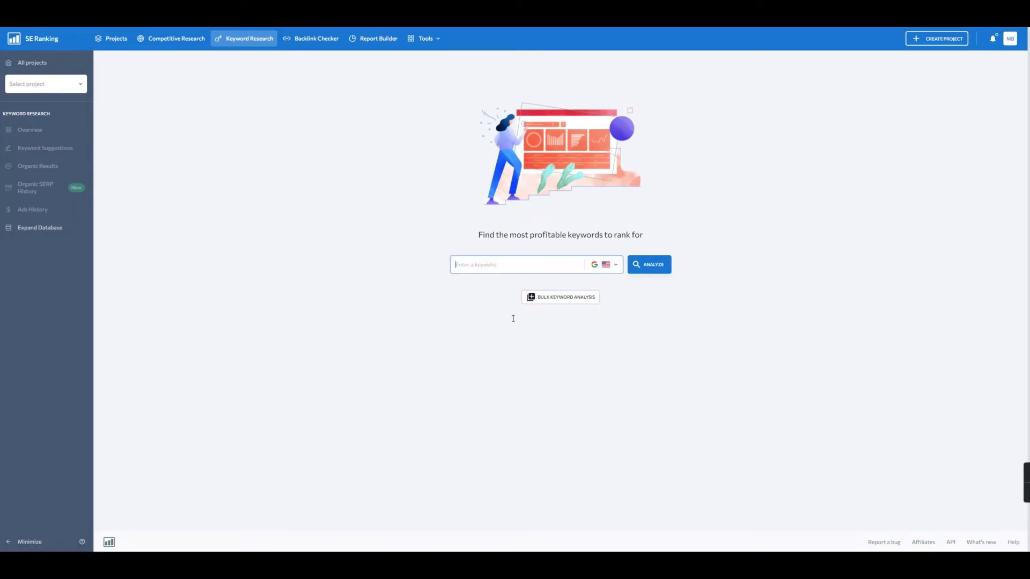
left_click(653, 265)
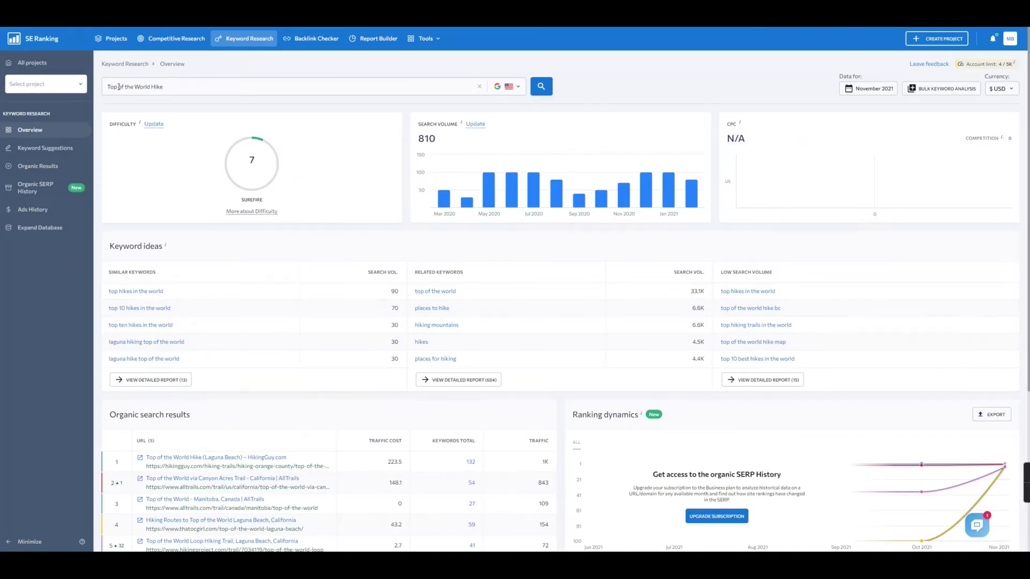
scroll(166, 119, "down", 2)
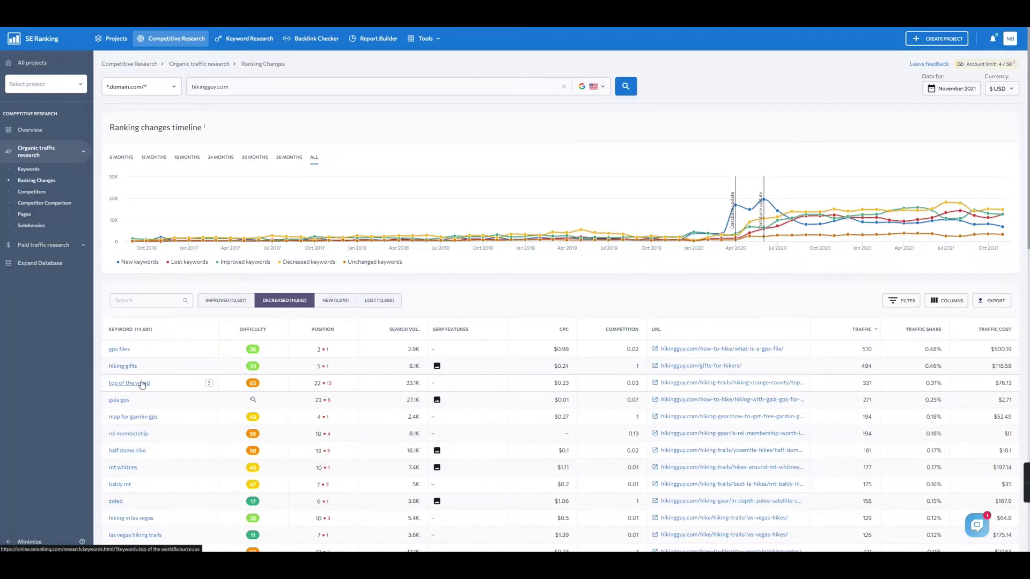
Open the keyword overview for "half dome hike" from the decreased rankings report and review its keyword ideas and organic search results
scroll(140, 386, "down", 2)
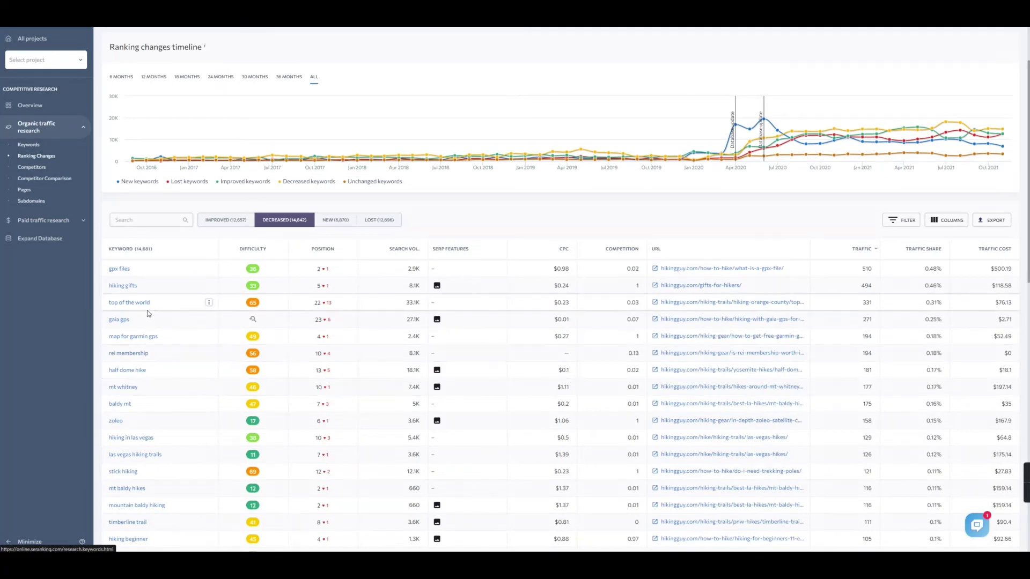
scroll(142, 321, "down", 2)
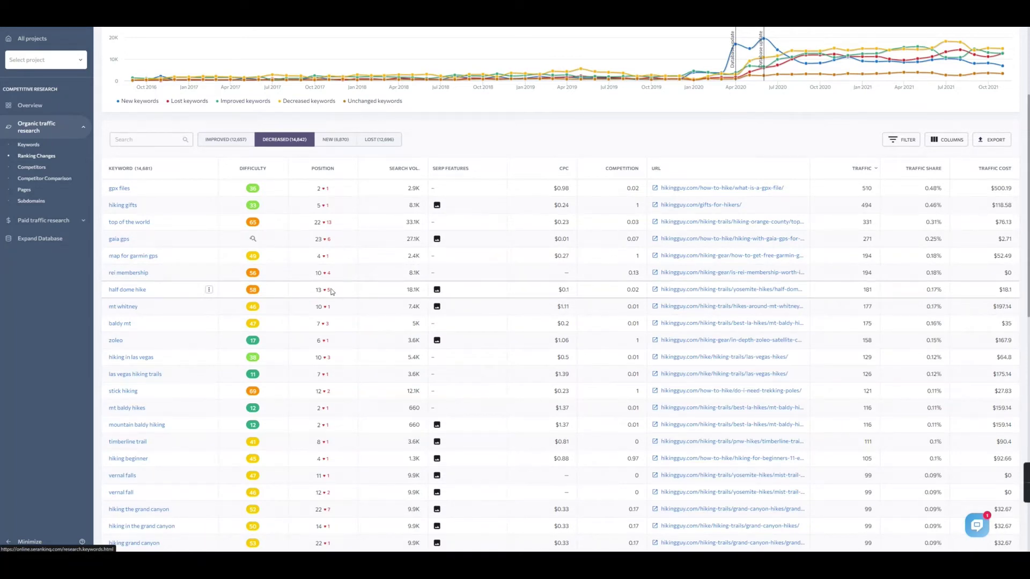
left_click(127, 289)
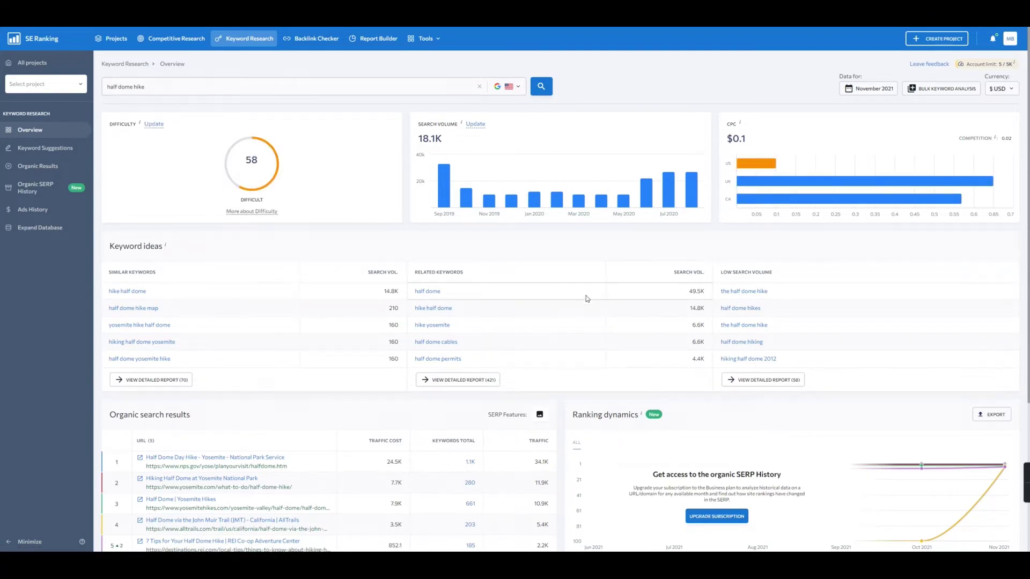
scroll(670, 287, "down", 3)
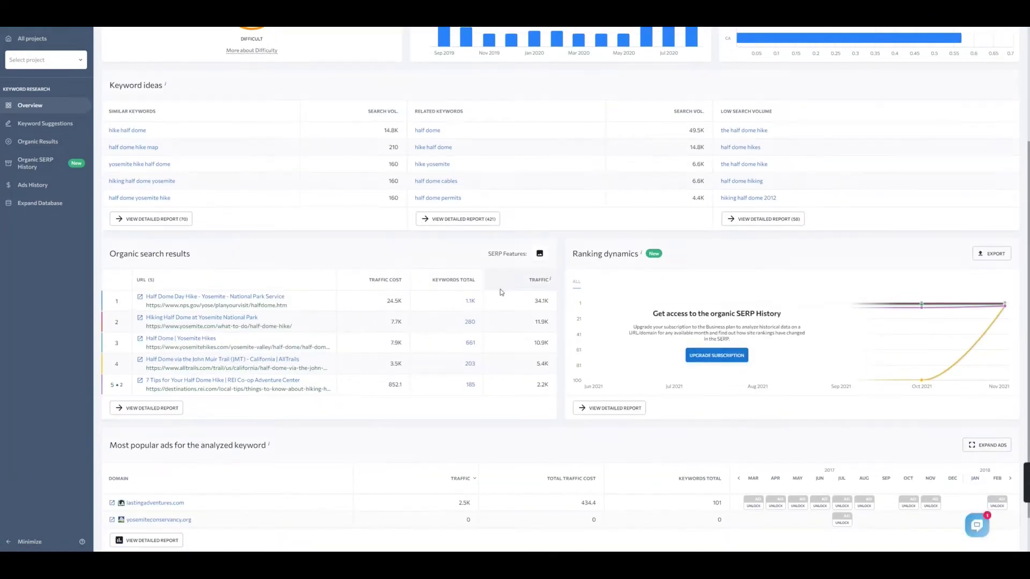
scroll(503, 290, "up", 3)
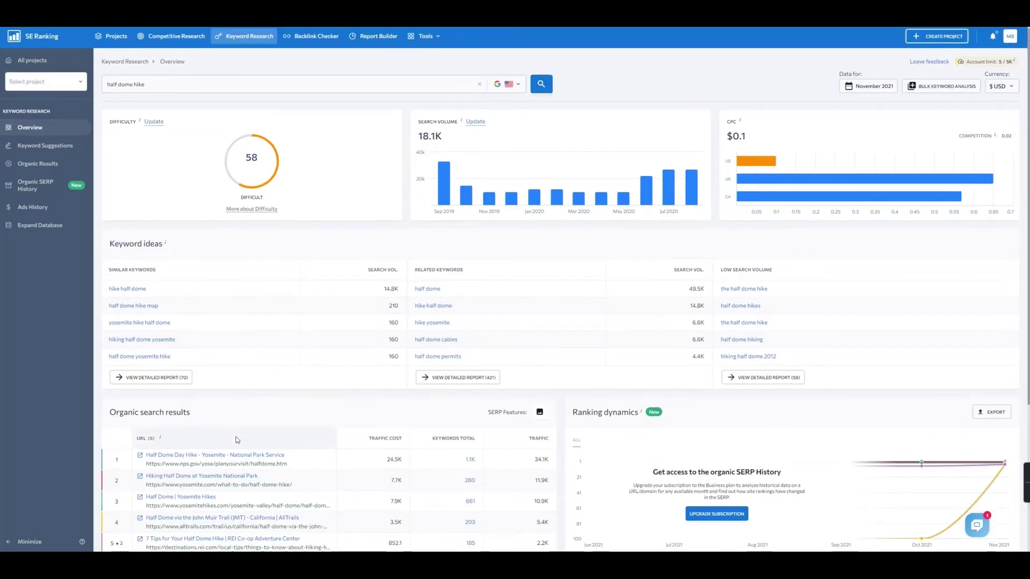
scroll(258, 422, "down", 2)
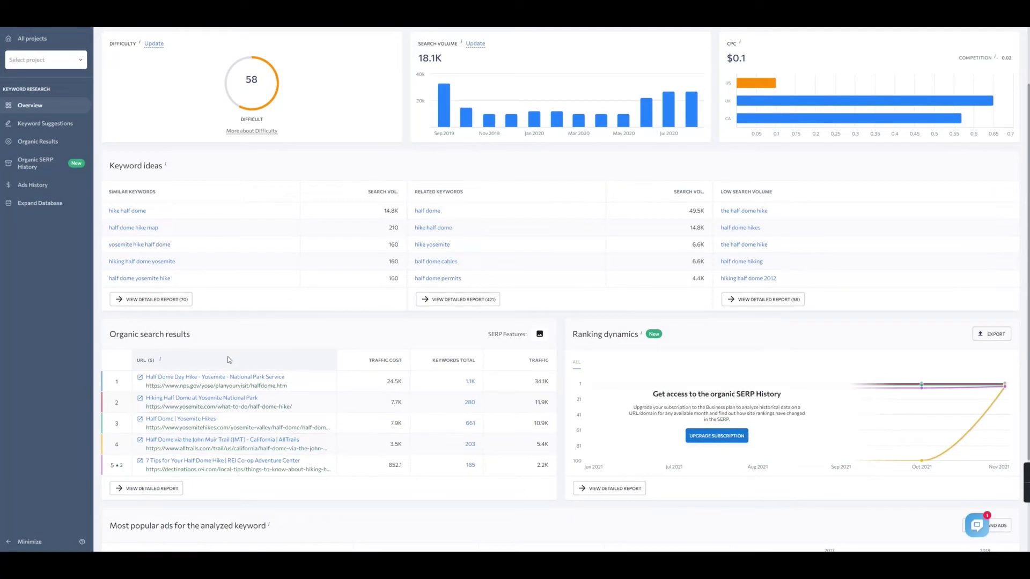
Open the detailed organic results for "half dome hike" and review the HikingGuy Half Dome guide listed there
left_click(157, 495)
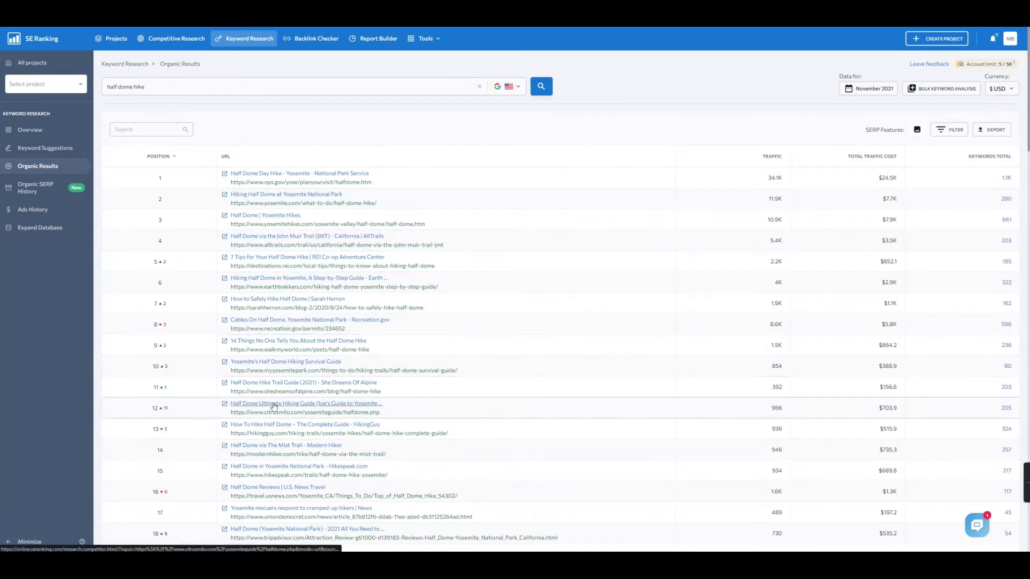
left_click(225, 426)
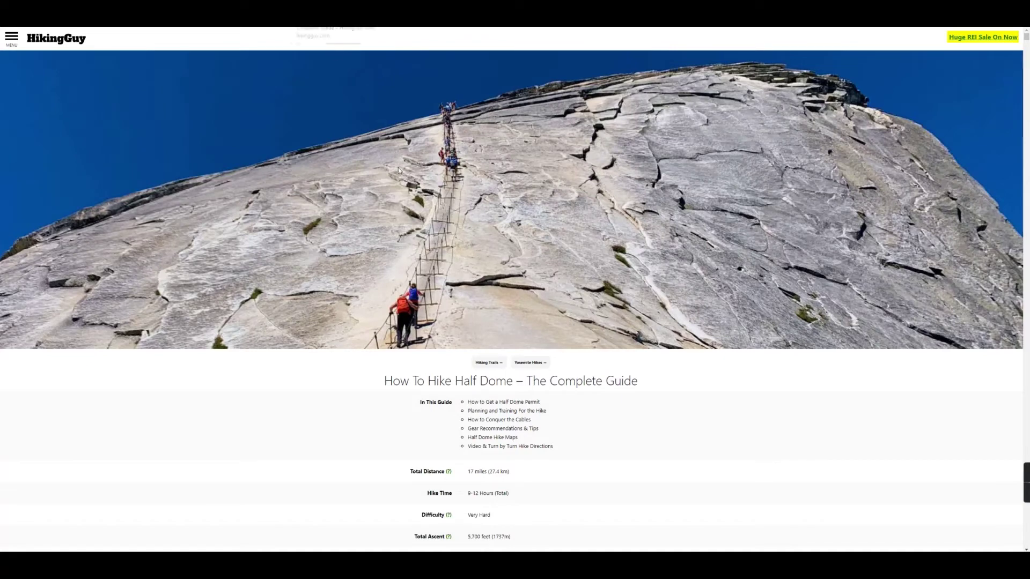
scroll(560, 349, "down", 3)
scroll(560, 351, "down", 5)
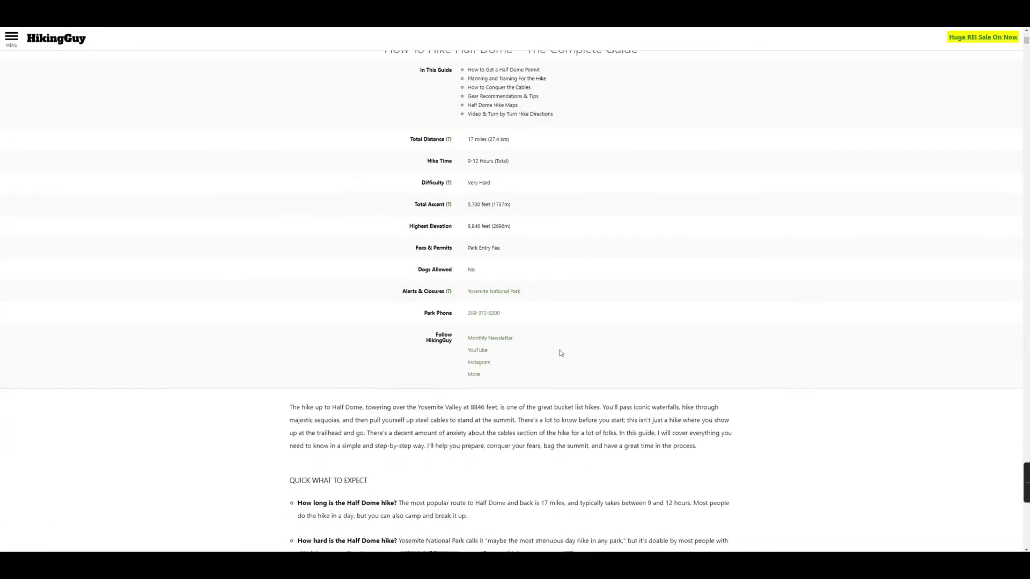
scroll(559, 349, "up", 3)
scroll(558, 349, "up", 1)
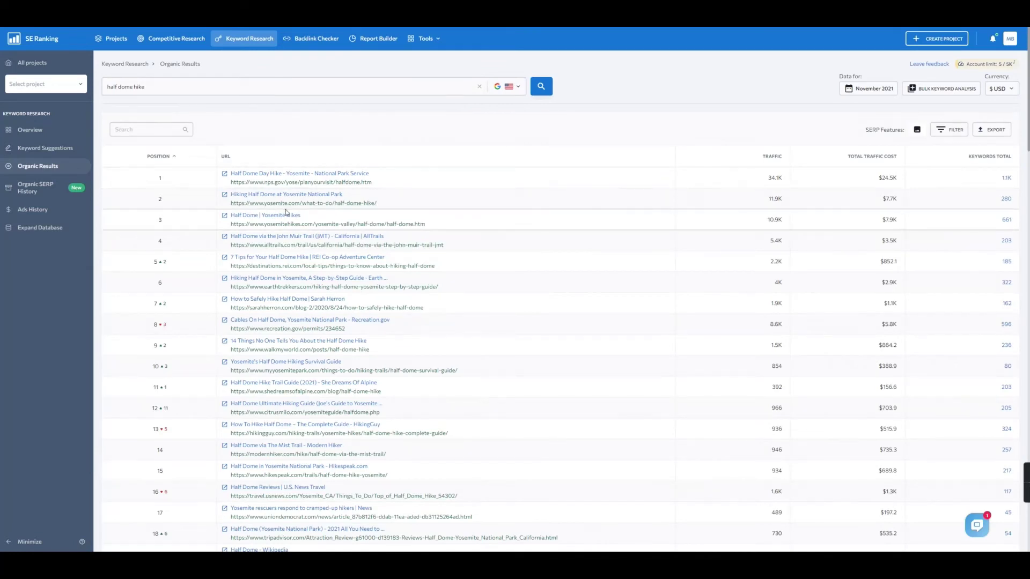
Open the first-ranked National Park Service page for "half dome hike" and examine its sections and content depth
left_click(225, 176)
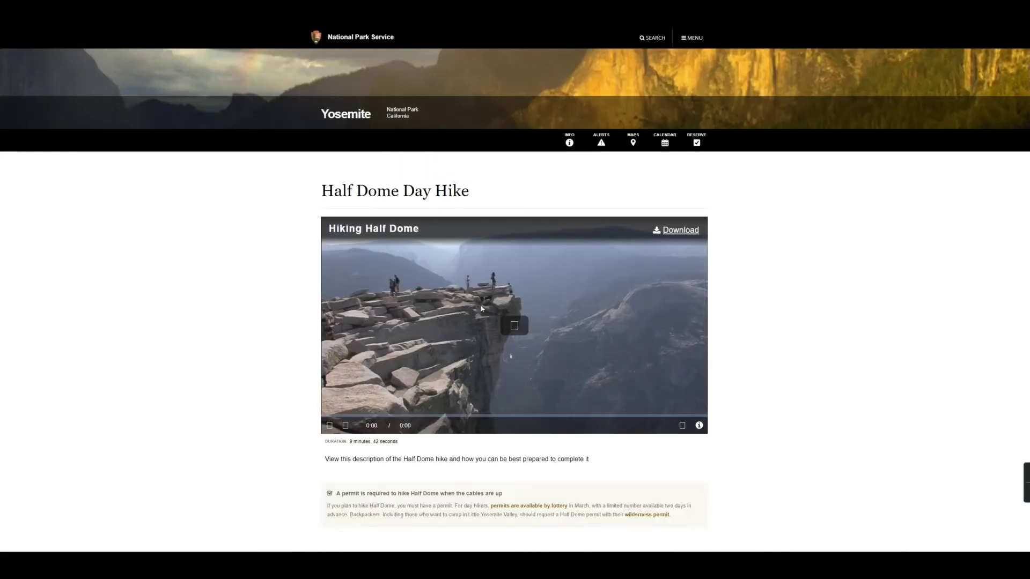
scroll(481, 308, "down", 8)
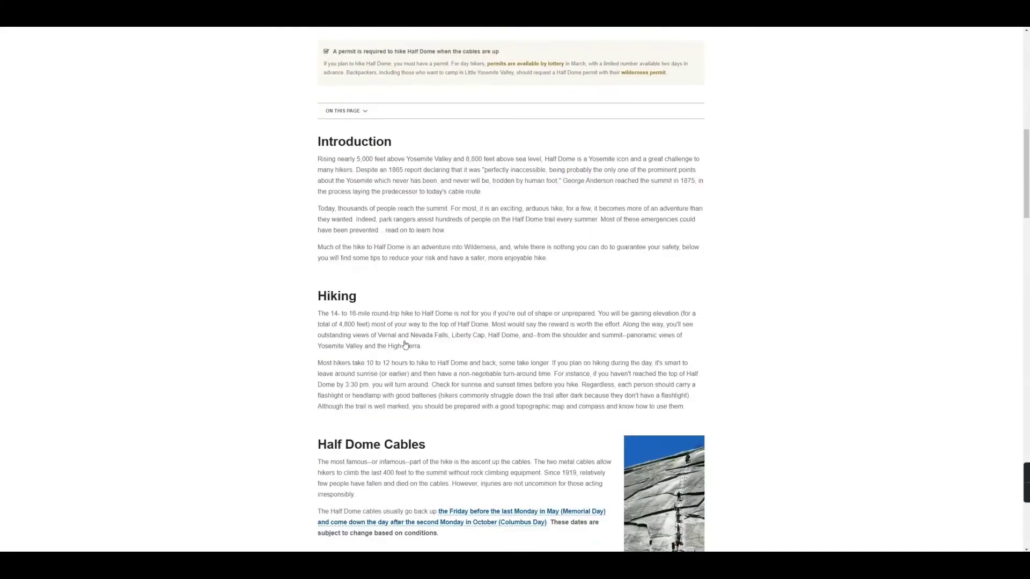
scroll(653, 352, "down", 7)
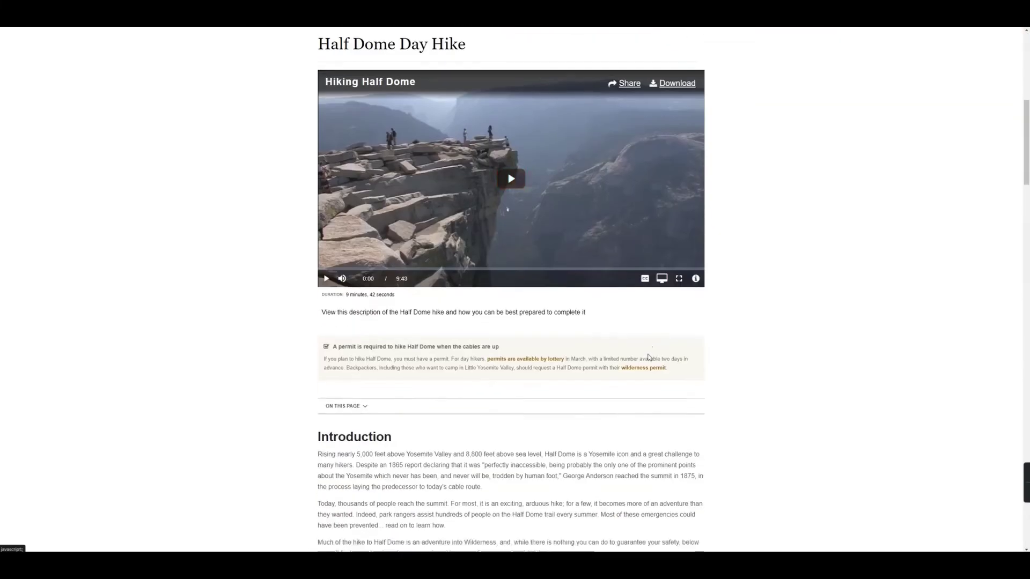
scroll(648, 357, "down", 10)
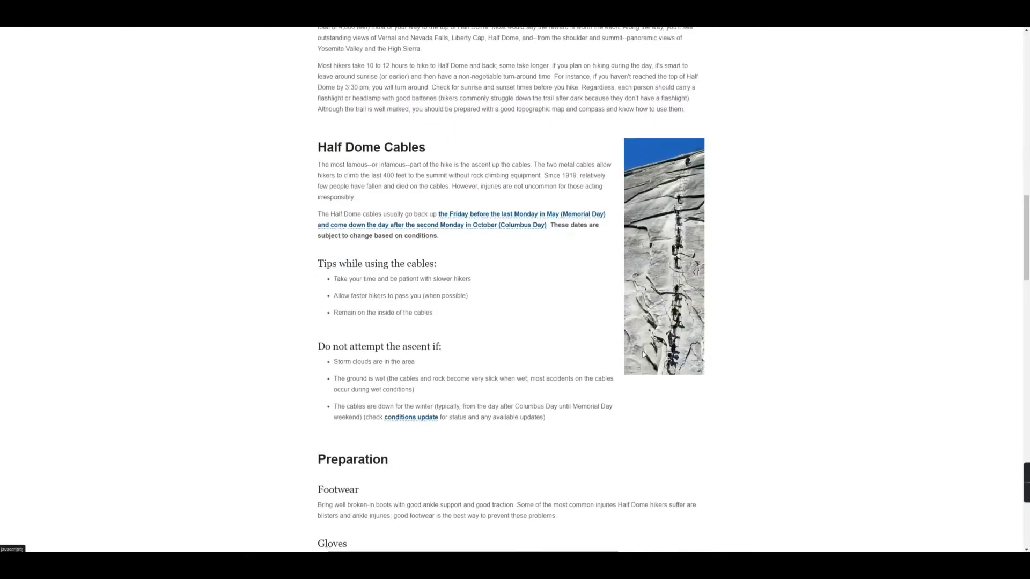
scroll(643, 354, "down", 12)
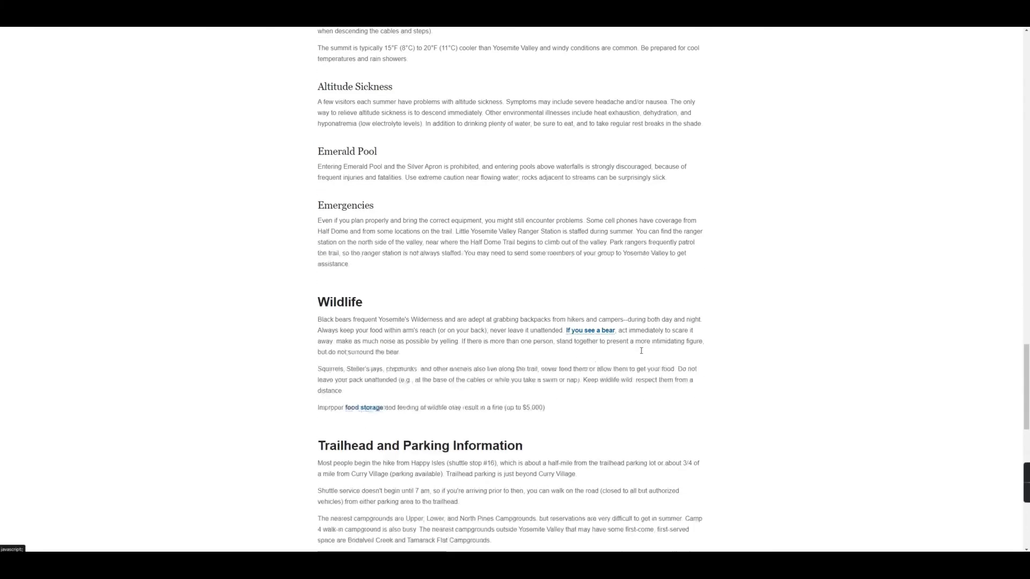
scroll(641, 350, "down", 4)
scroll(560, 306, "down", 4)
scroll(559, 306, "up", 9)
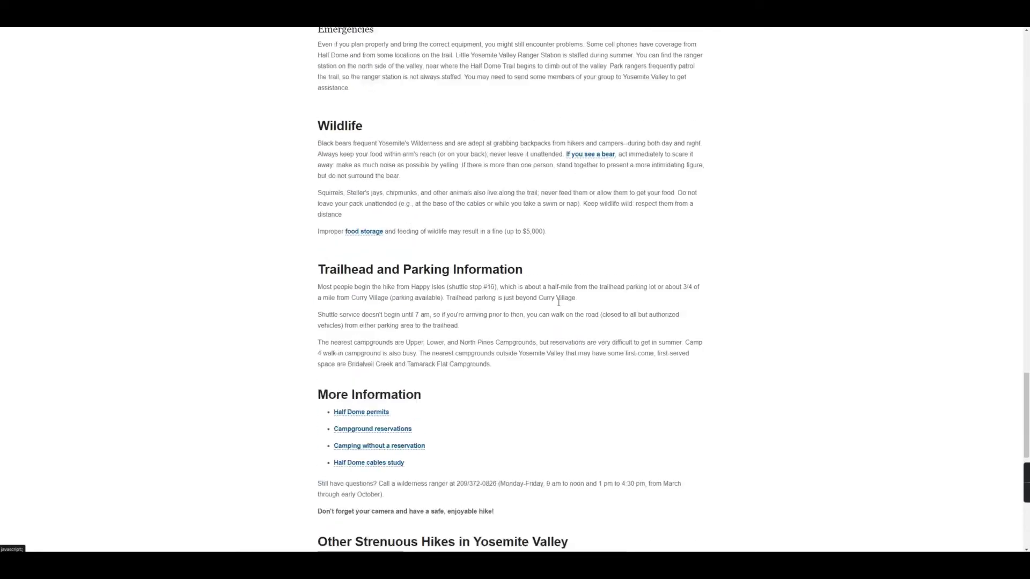
scroll(486, 177, "up", 20)
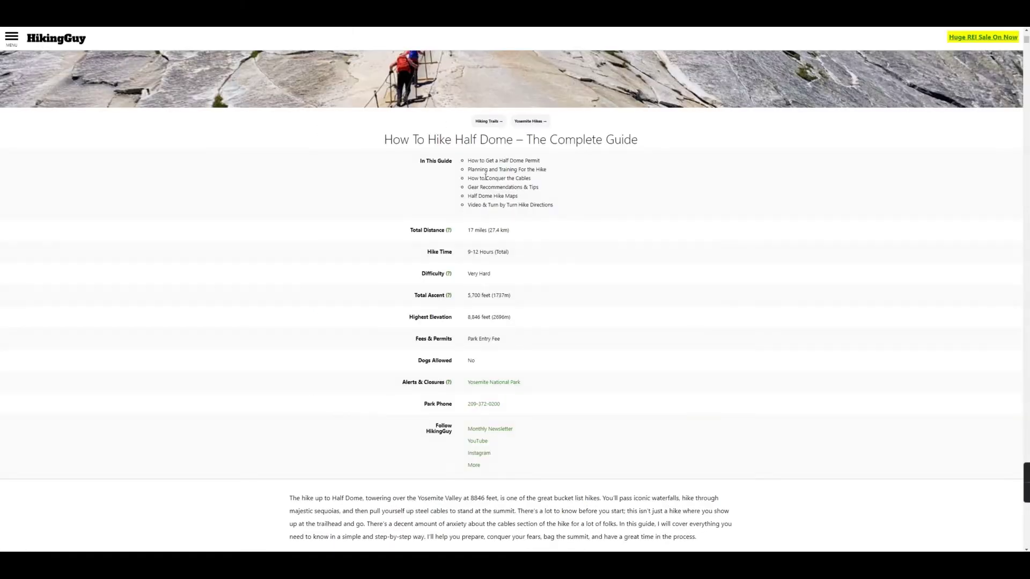
Review HikingGuy's Half Dome guide for comparison, covering its quick expectations, permit lottery sections and hike summary
scroll(591, 309, "down", 12)
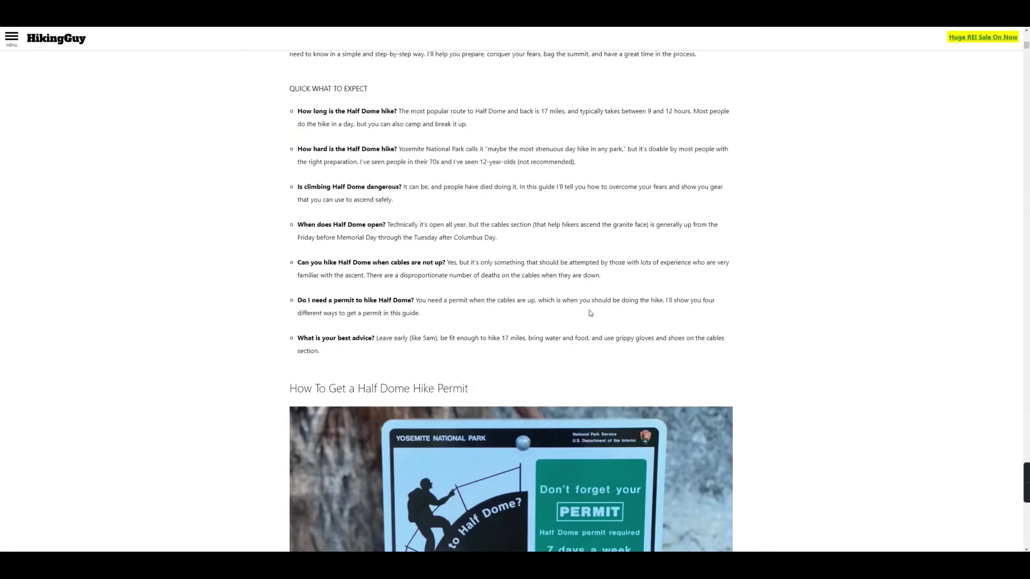
scroll(587, 318, "down", 8)
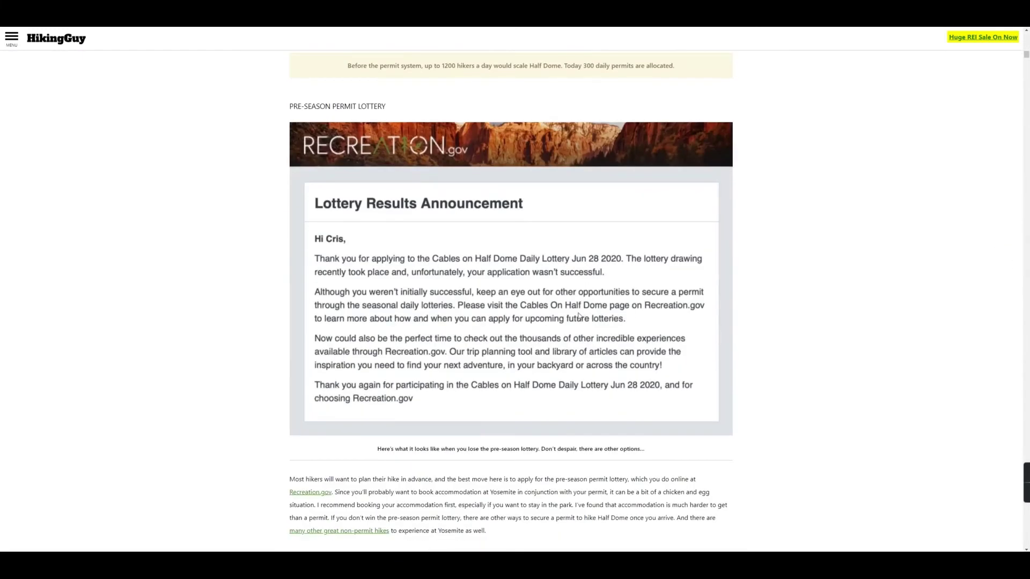
scroll(580, 319, "down", 5)
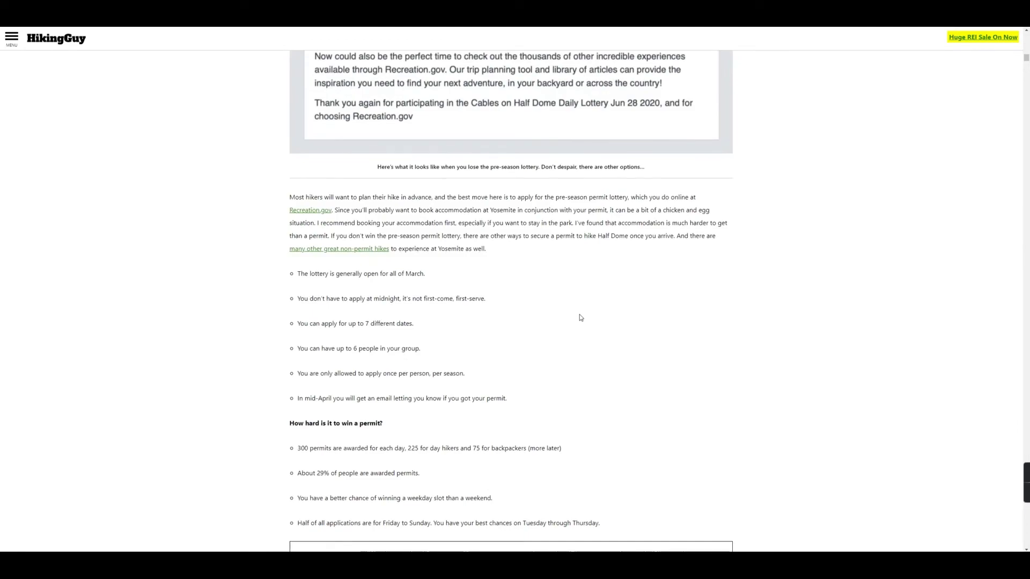
scroll(579, 314, "down", 20)
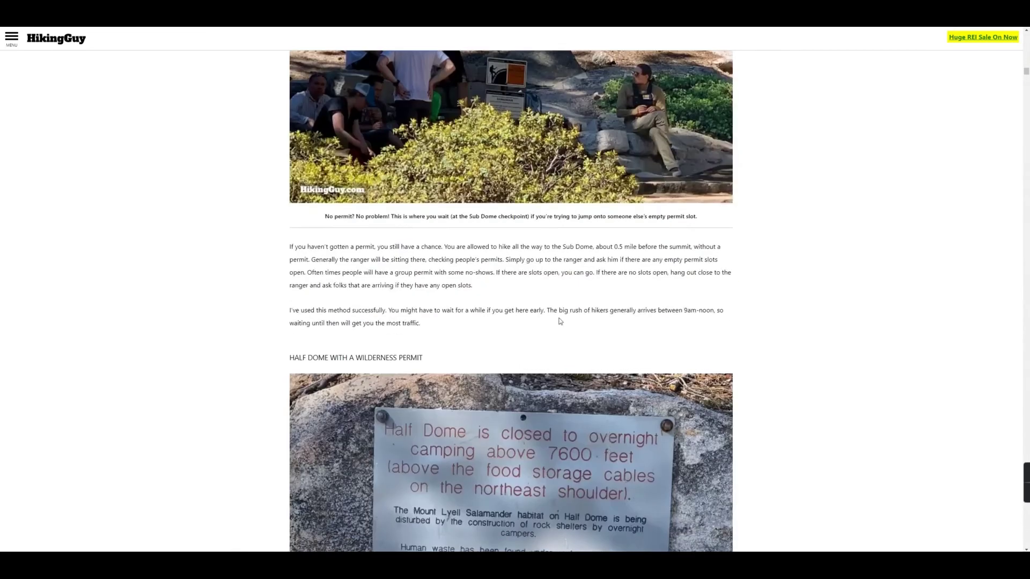
scroll(721, 368, "up", 15)
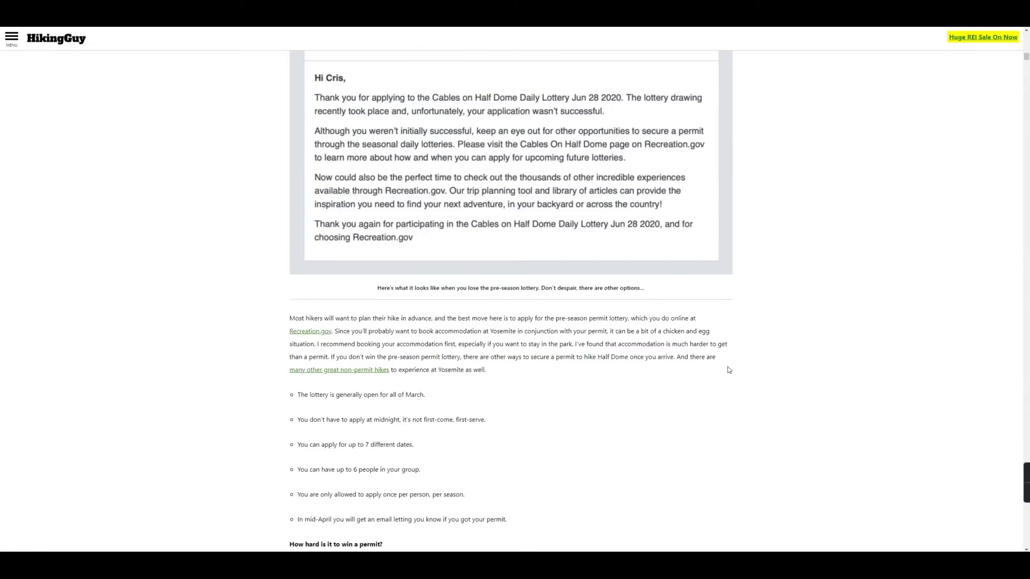
scroll(729, 370, "up", 20)
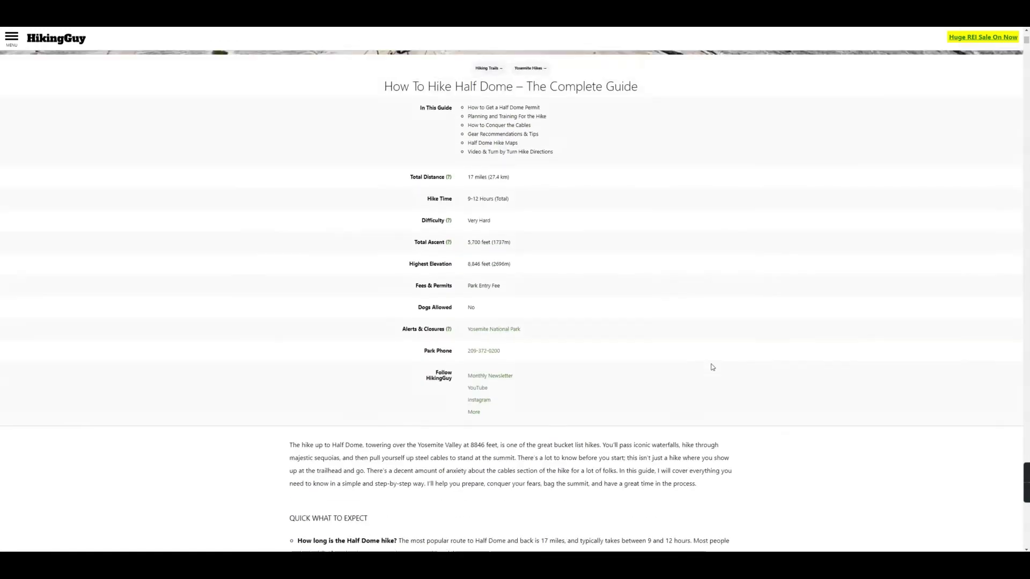
scroll(712, 370, "up", 5)
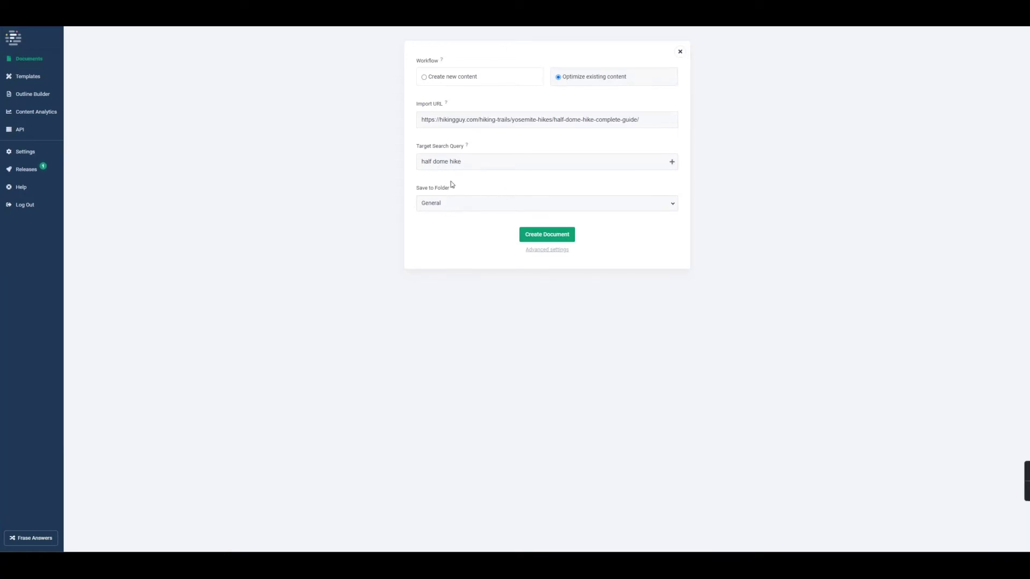
In Frase, set the language for the "half dome hike" optimization document, create it and import the HikingGuy Half Dome guide's content
left_click(546, 250)
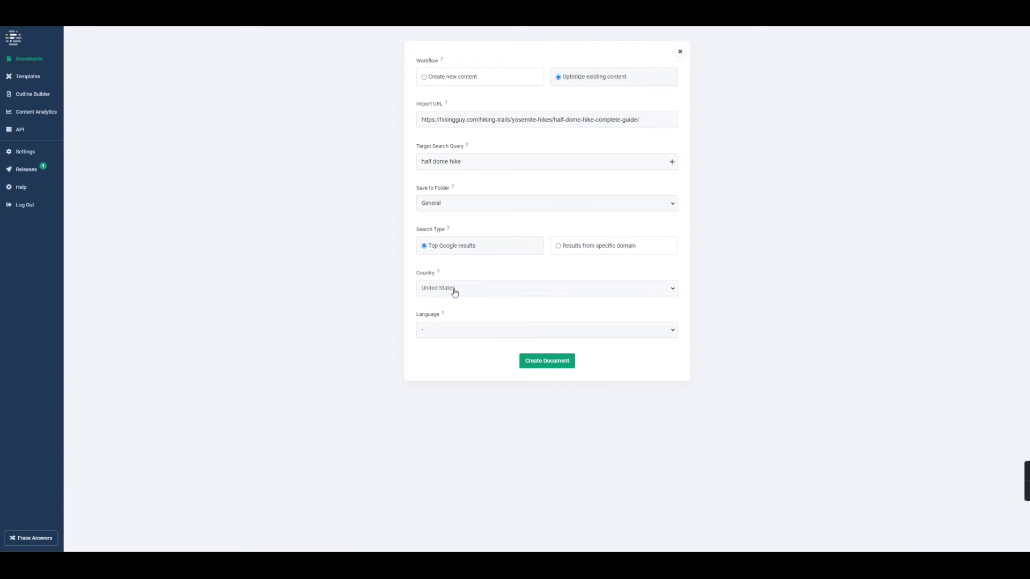
left_click(450, 331)
left_click(445, 346)
left_click(547, 362)
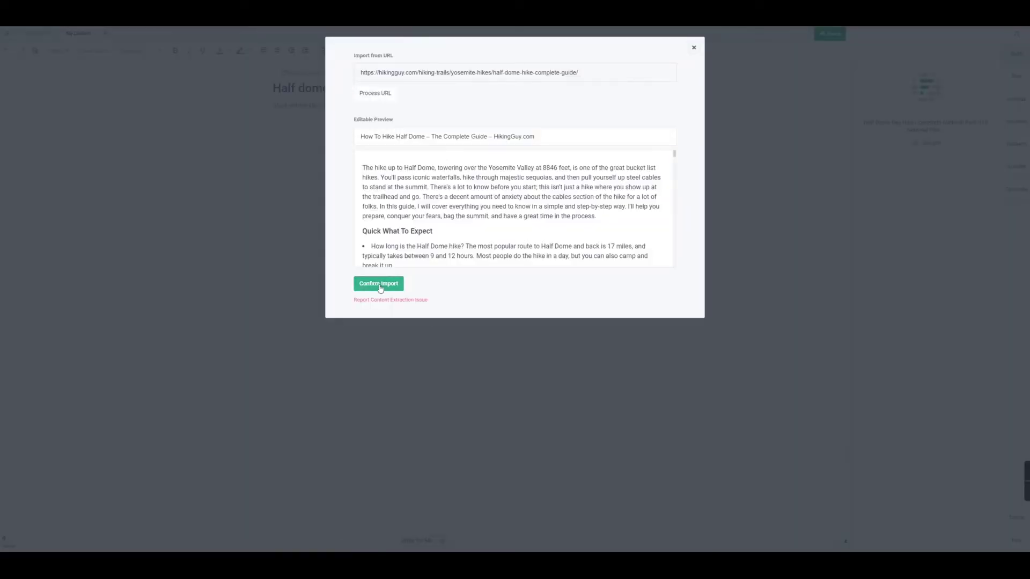
left_click(380, 285)
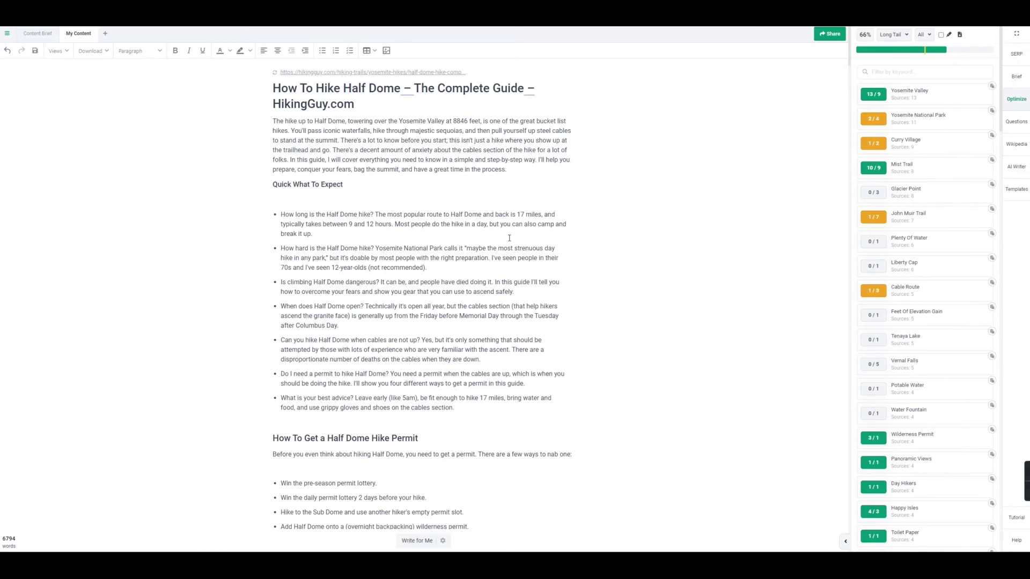
Compare the guide's topic usage with the competition's, checking Yosemite Valley, Mist Trail, Yosemite National Park and the remaining suggested terms
mouse_move(886, 97)
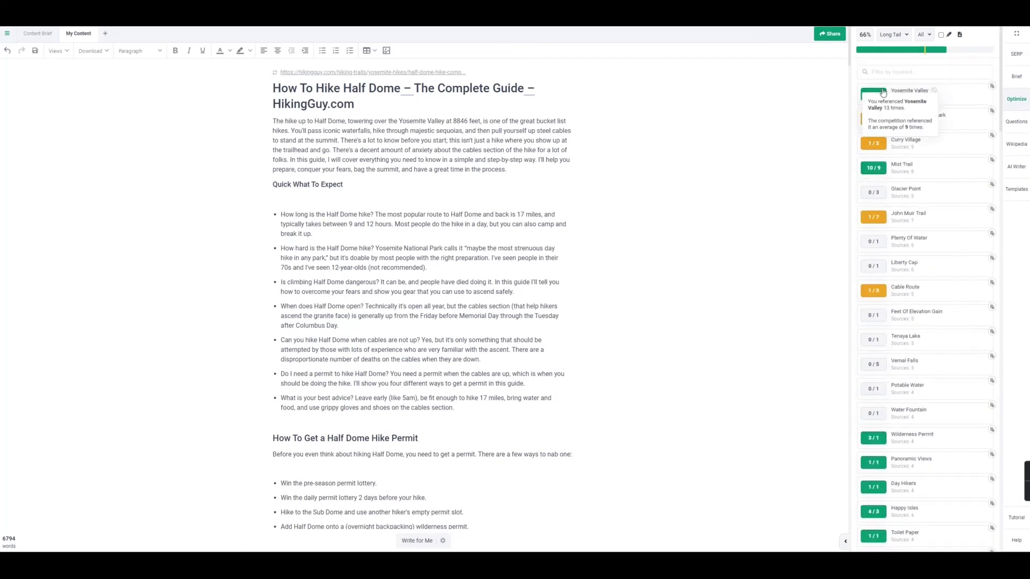
mouse_move(884, 167)
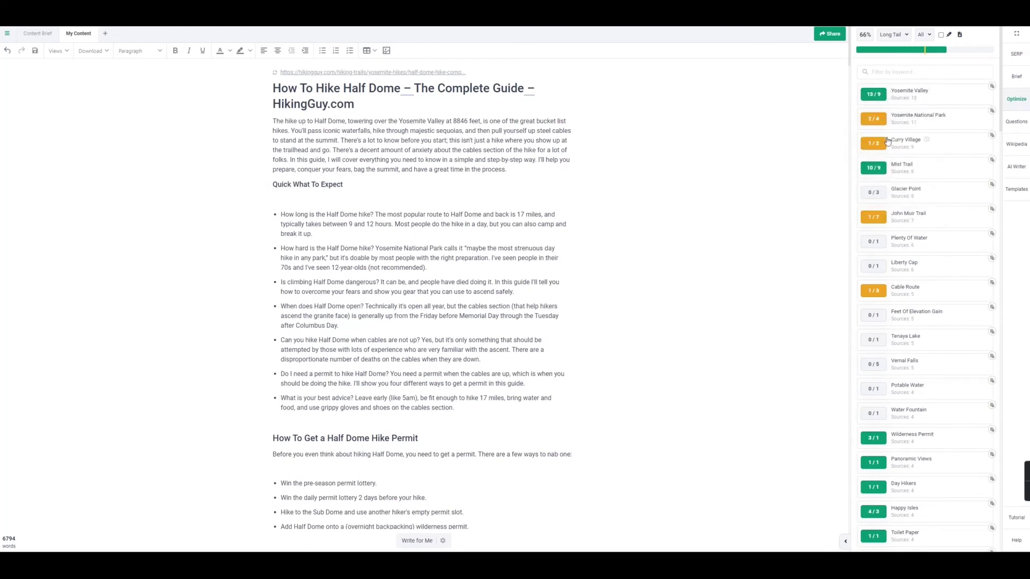
mouse_move(880, 119)
scroll(960, 337, "down", 4)
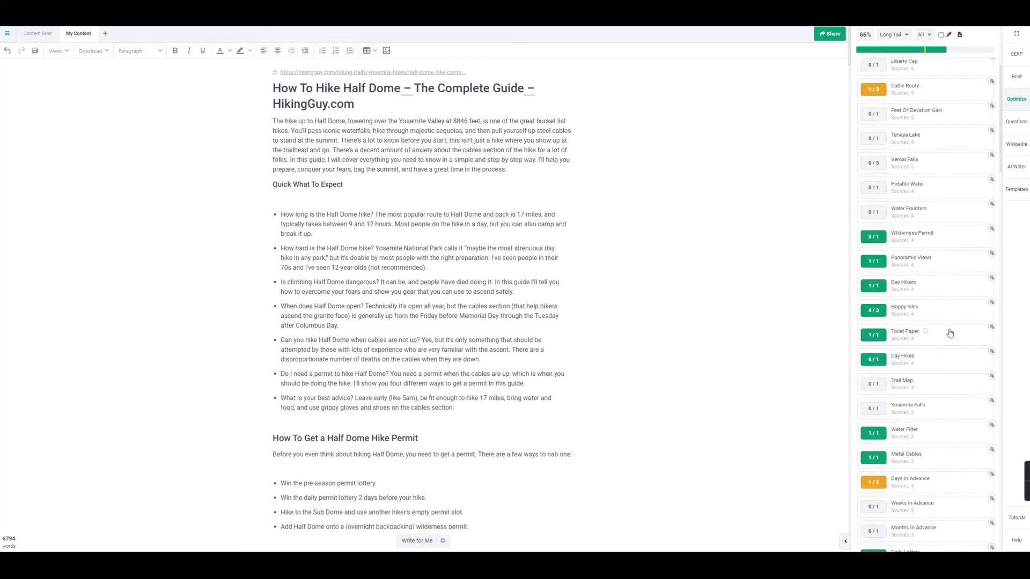
scroll(950, 333, "up", 4)
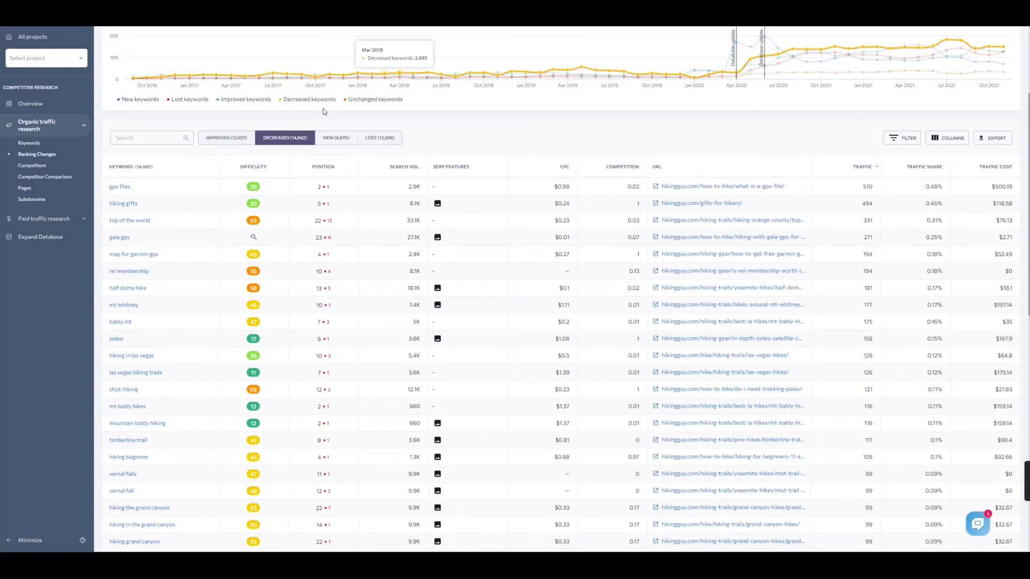
Return to SE Ranking's ranking changes report for hikingguy.com and review the timeline and decreased keywords
scroll(322, 108, "up", 3)
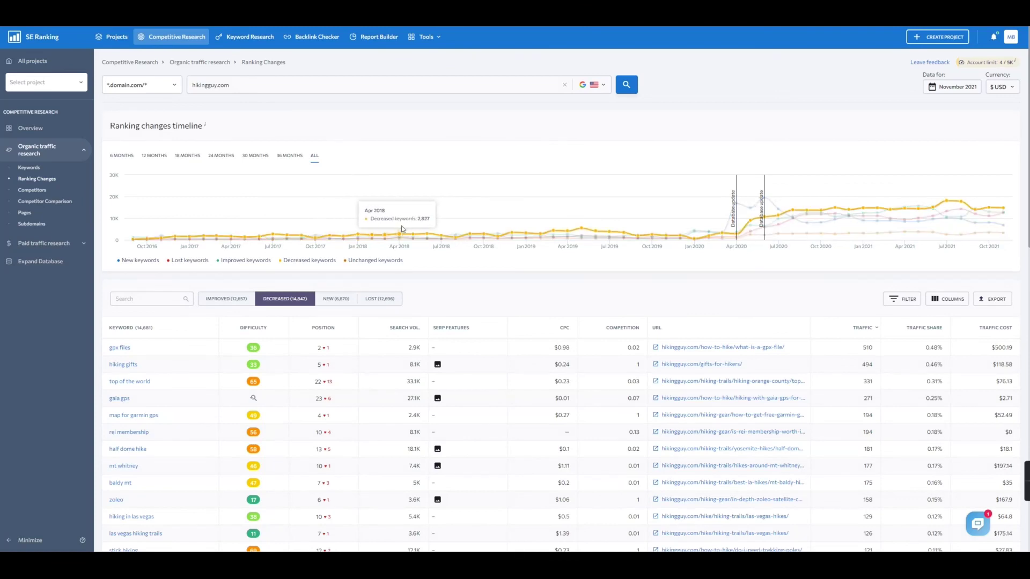
scroll(552, 264, "down", 2)
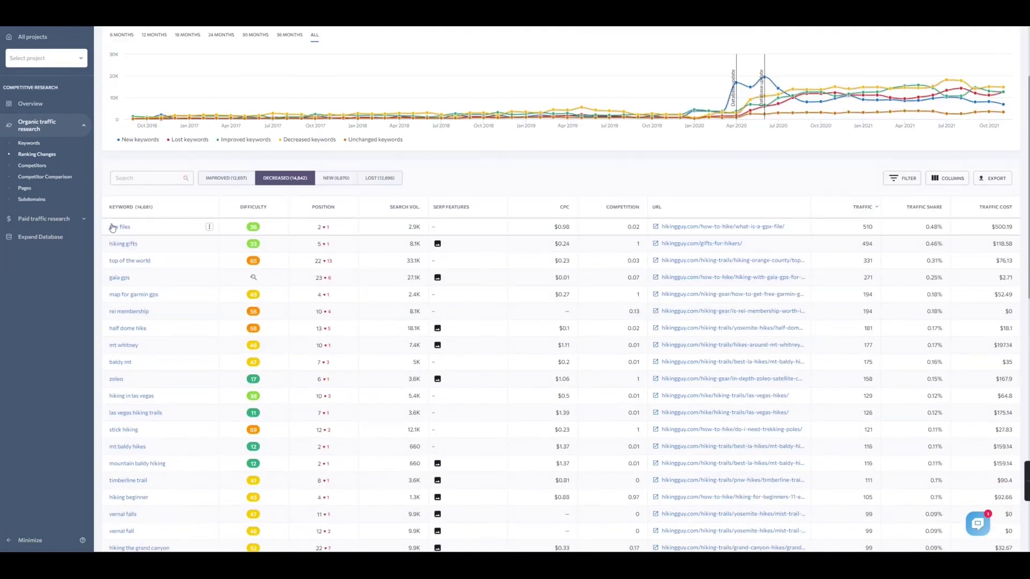